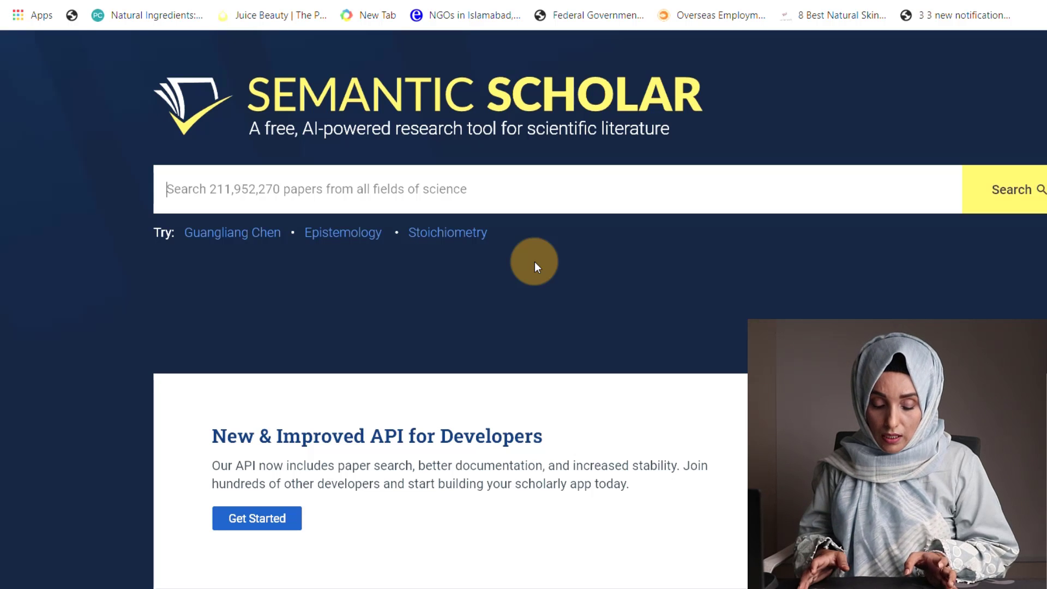
# - Search Semantic Scholar for papers on "Role of Ai tools in writing"
pyautogui.write('Role')
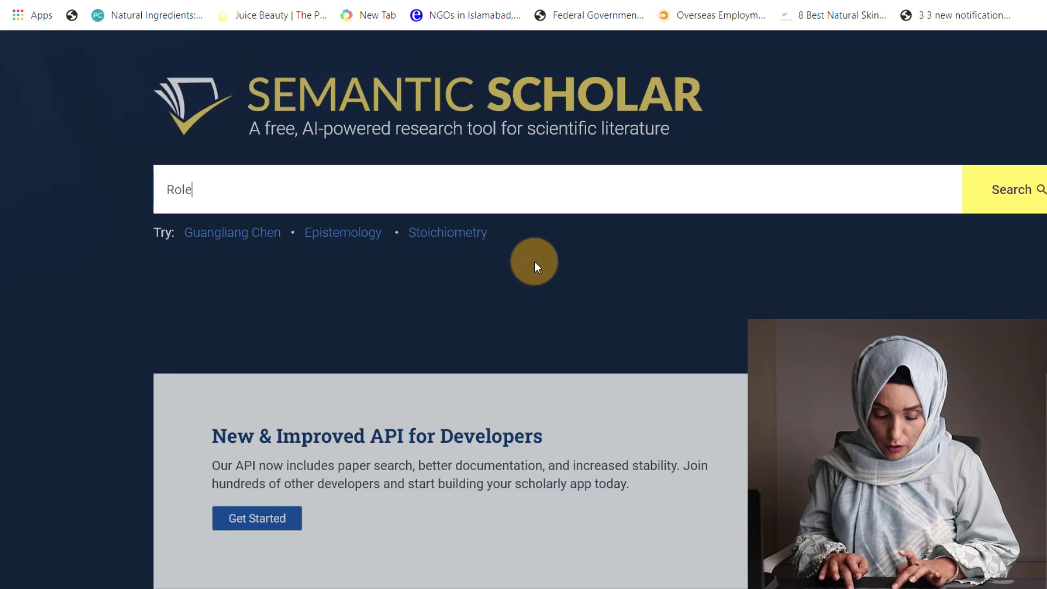
pyautogui.write(' of Ai too')
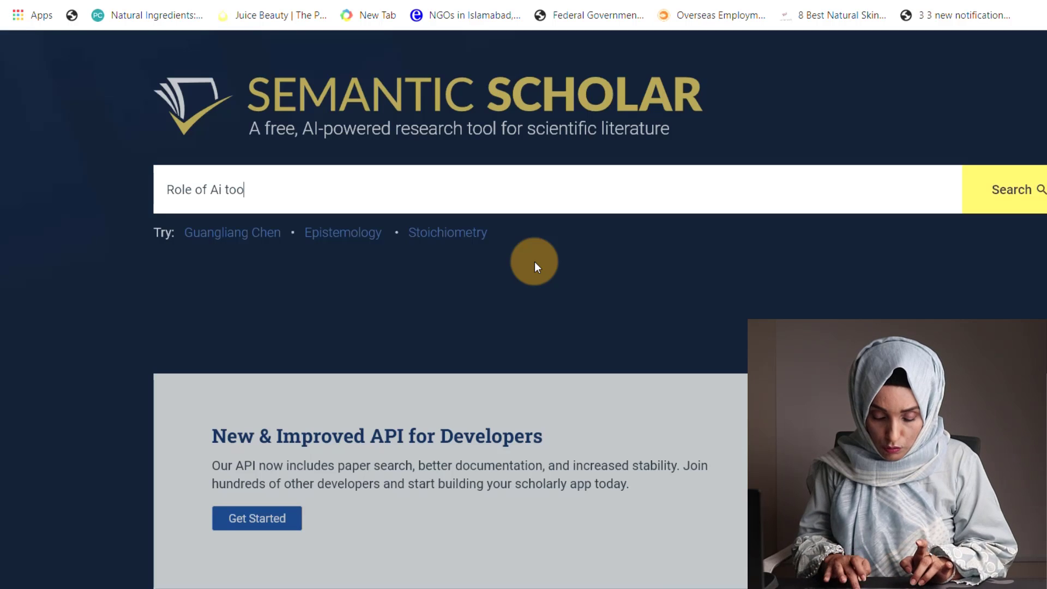
pyautogui.write('ls in writing')
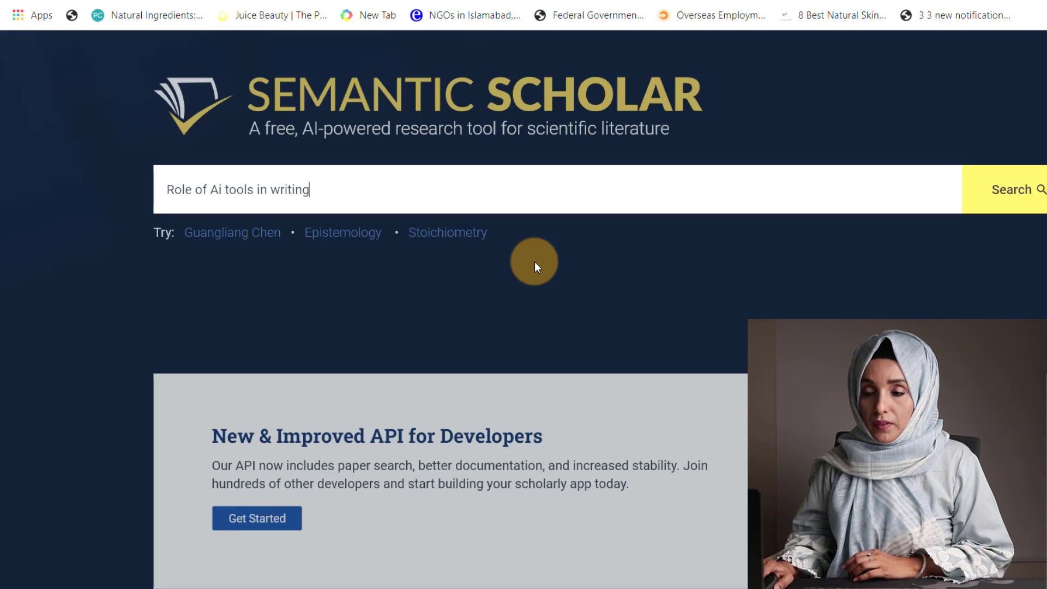
pyautogui.press('Return')
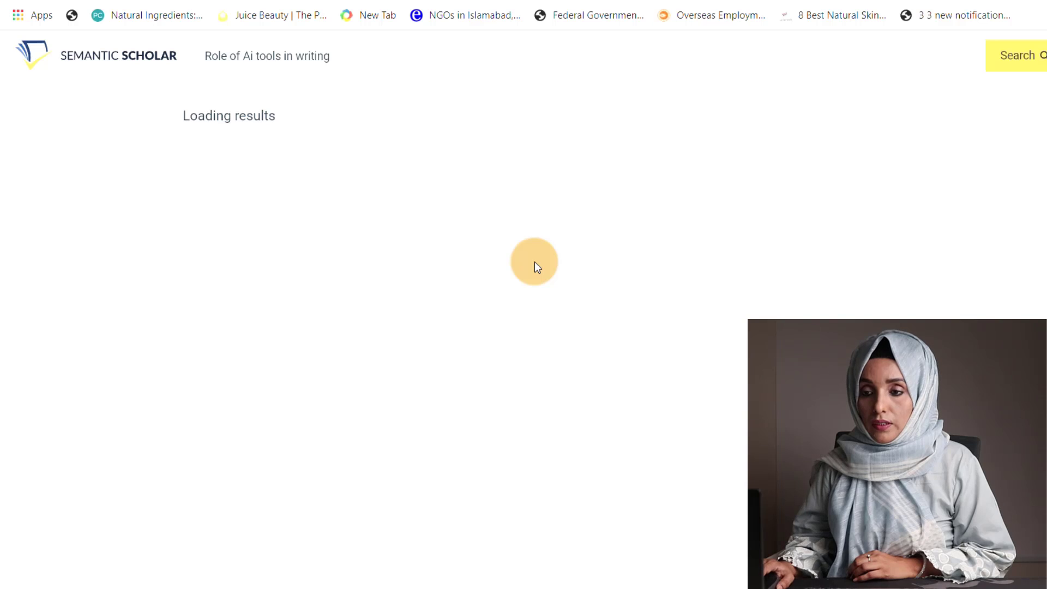
# - Open the paper "Broadening the View: Technical Writers and Digital Technologies in India" and examine its abstract, tables, citations, references and related papers
pyautogui.scroll(-3, 534, 261)
pyautogui.scroll(3, 224, 201)
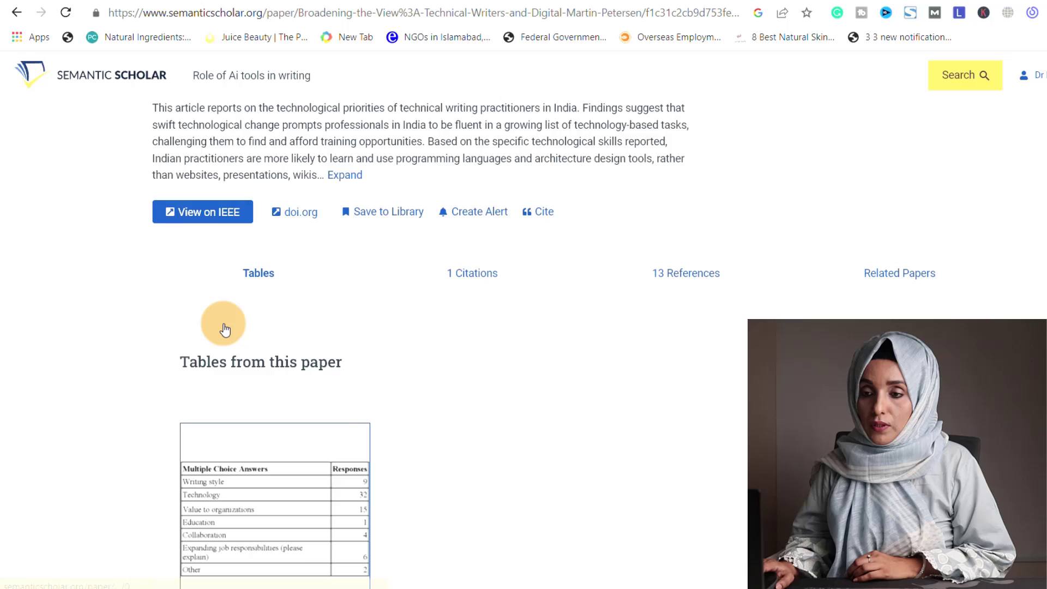
pyautogui.scroll(3, 226, 329)
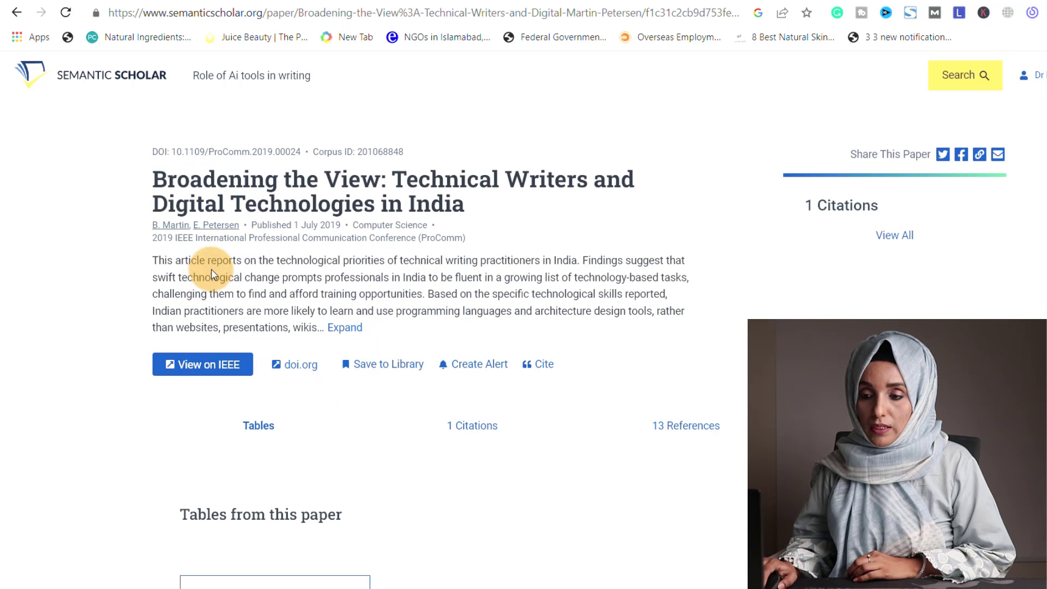
pyautogui.scroll(-4, 293, 429)
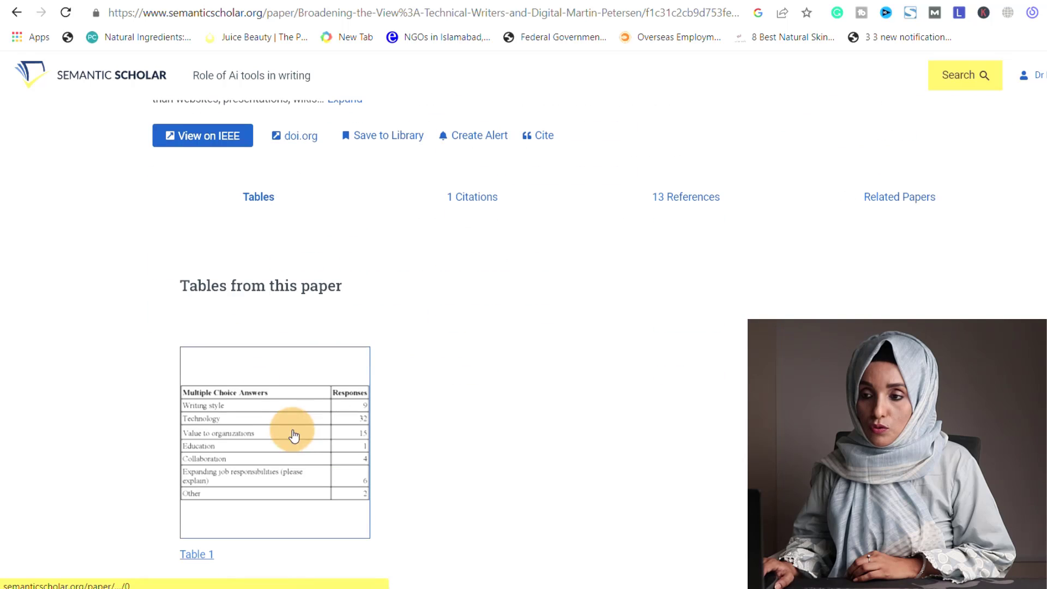
pyautogui.click(460, 197)
pyautogui.click(663, 119)
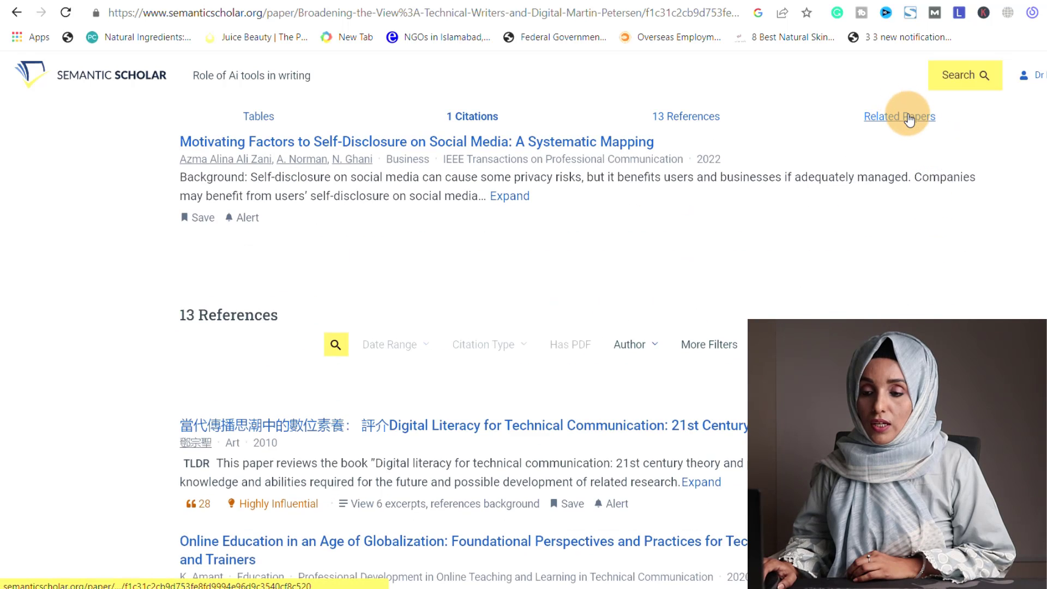
pyautogui.click(905, 117)
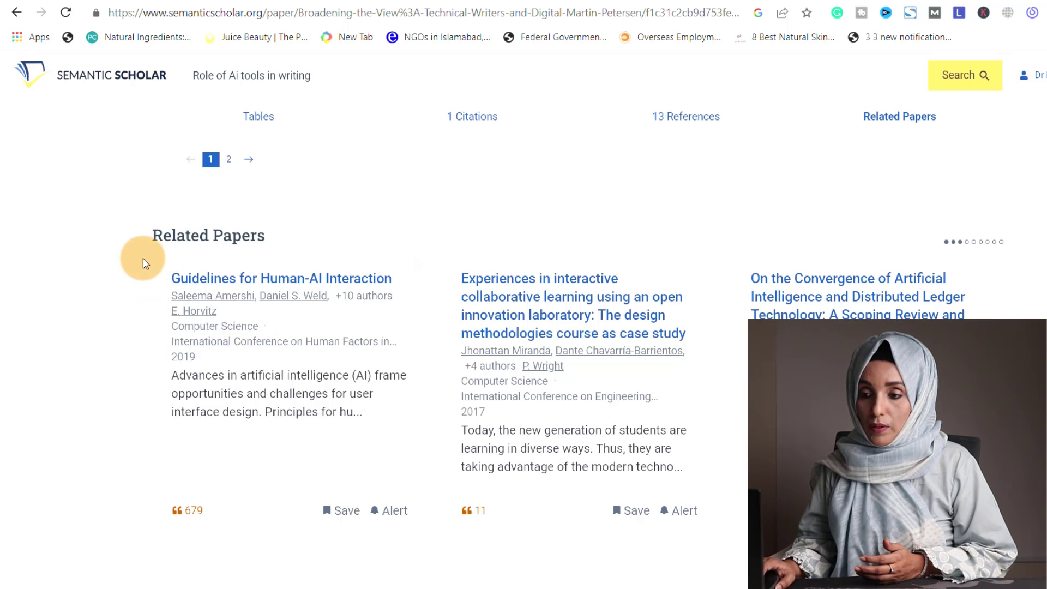
pyautogui.scroll(7, 143, 257)
pyautogui.scroll(20, 143, 256)
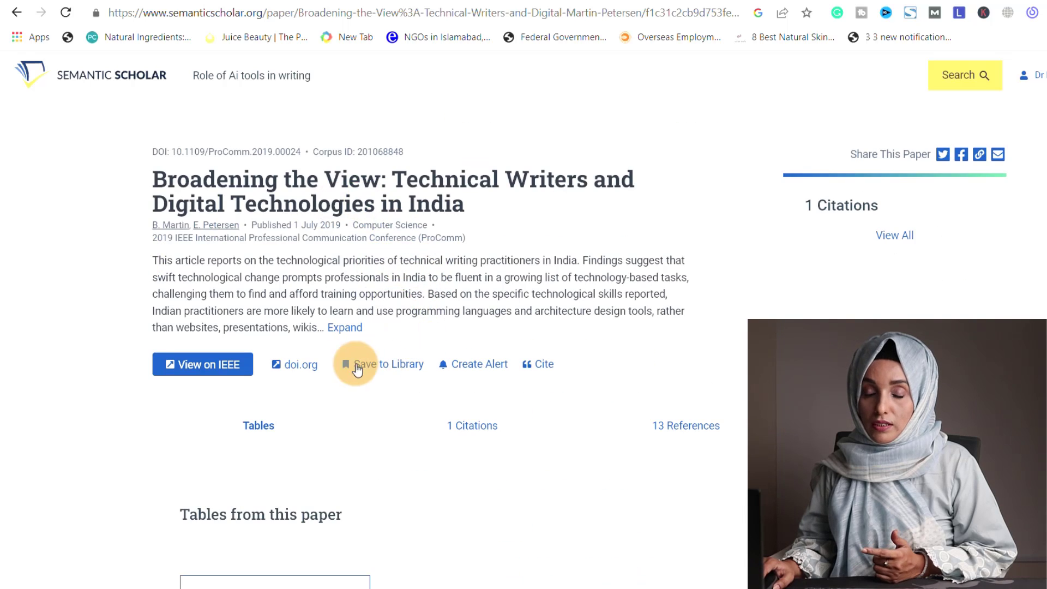
pyautogui.scroll(-1, 366, 394)
pyautogui.scroll(-10, 365, 392)
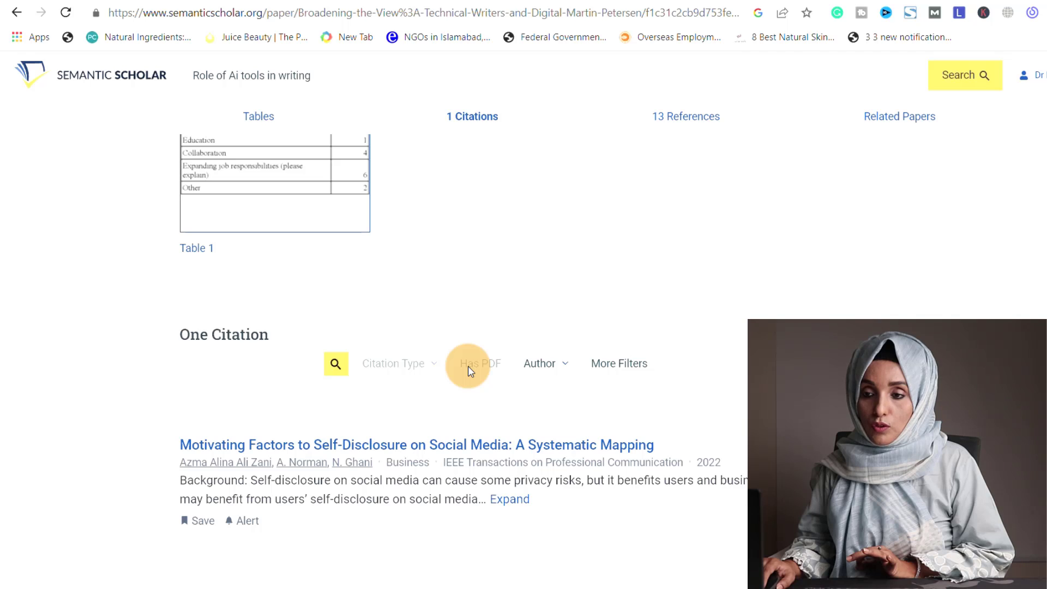
pyautogui.scroll(9, 410, 329)
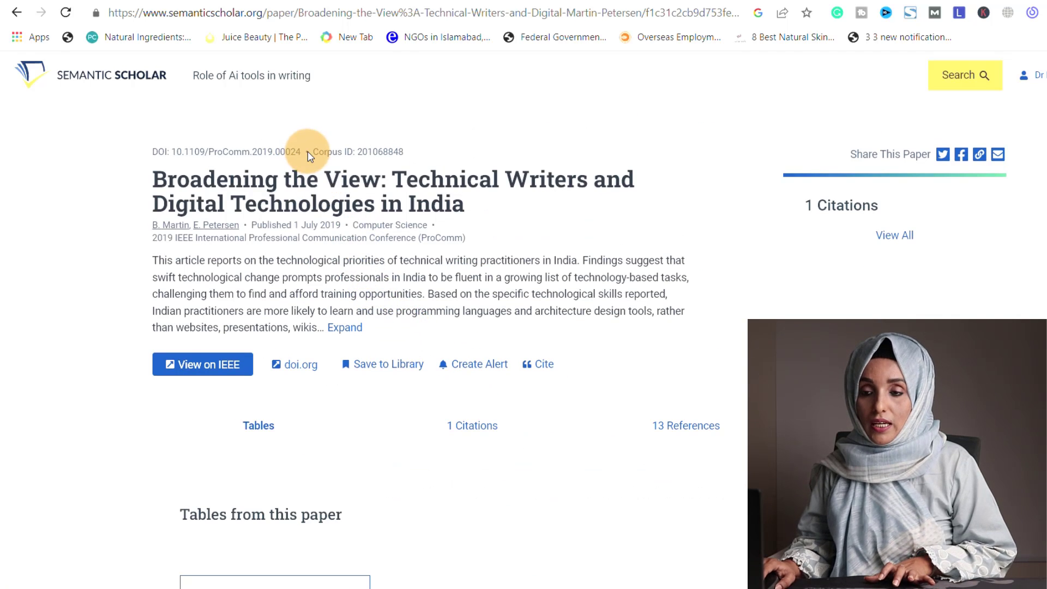
# - Copy the paper's DOI, 10.1109/ProComm.2019.00024, and use it to open the full text on Sci-Hub
pyautogui.moveTo(145, 154); pyautogui.dragTo(307, 153)
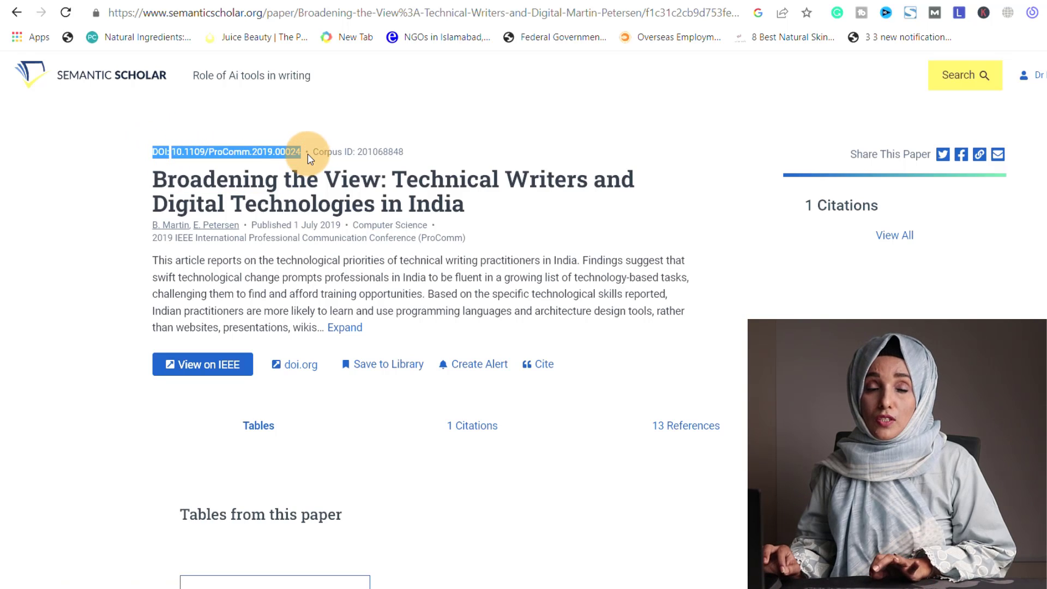
pyautogui.click(215, 0)
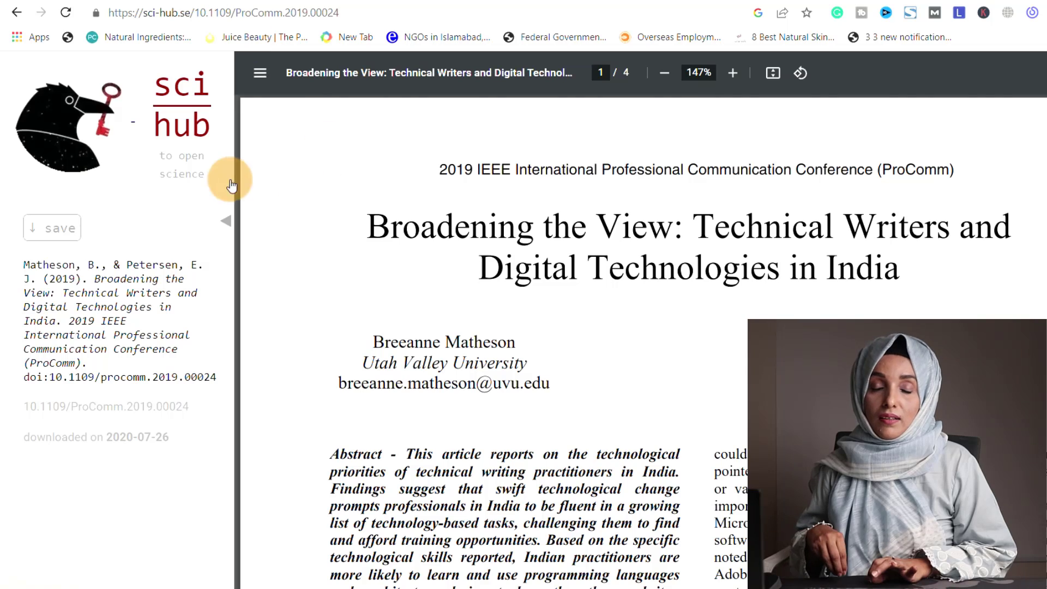
pyautogui.click(17, 12)
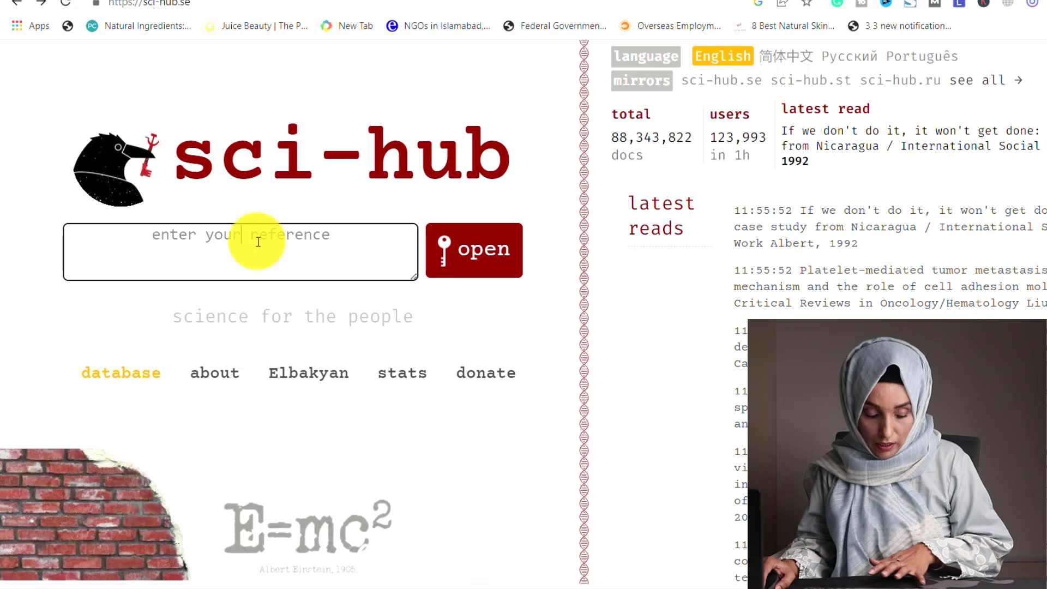
pyautogui.write('DOI:10.1109/ProComm.2019.00024')
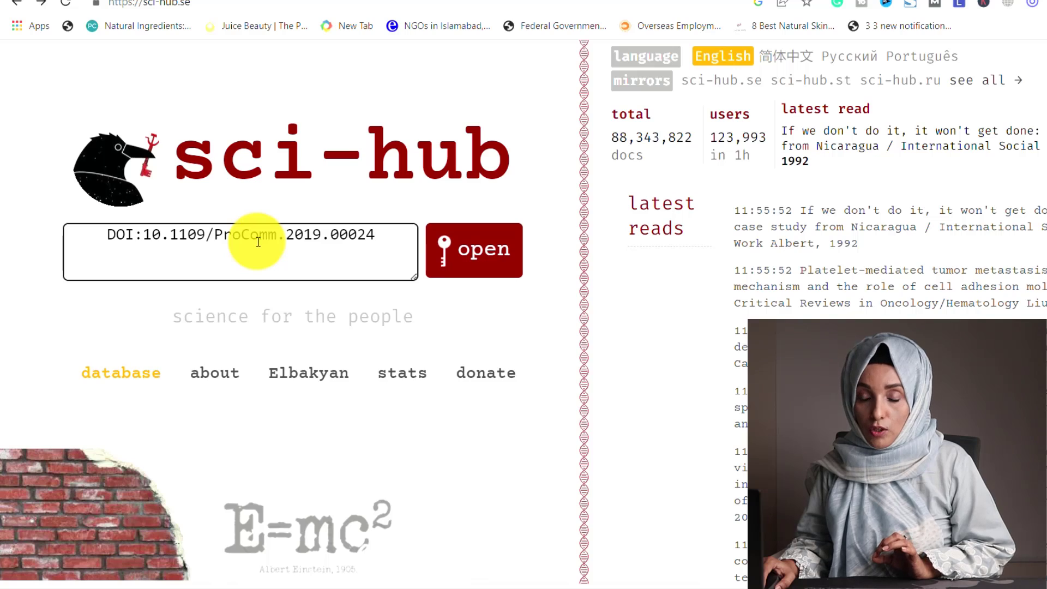
pyautogui.click(459, 251)
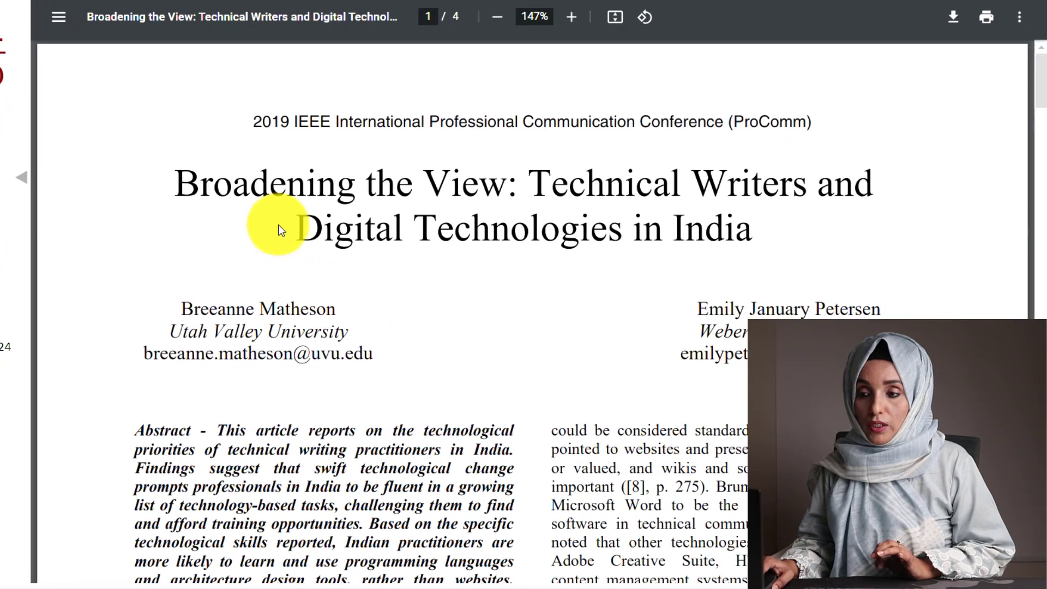
# - Download the full-text PDF into the AI tools LR folder in Documents as "AI tools Literature"
pyautogui.scroll(-3, 234, 147)
pyautogui.scroll(3, 264, 115)
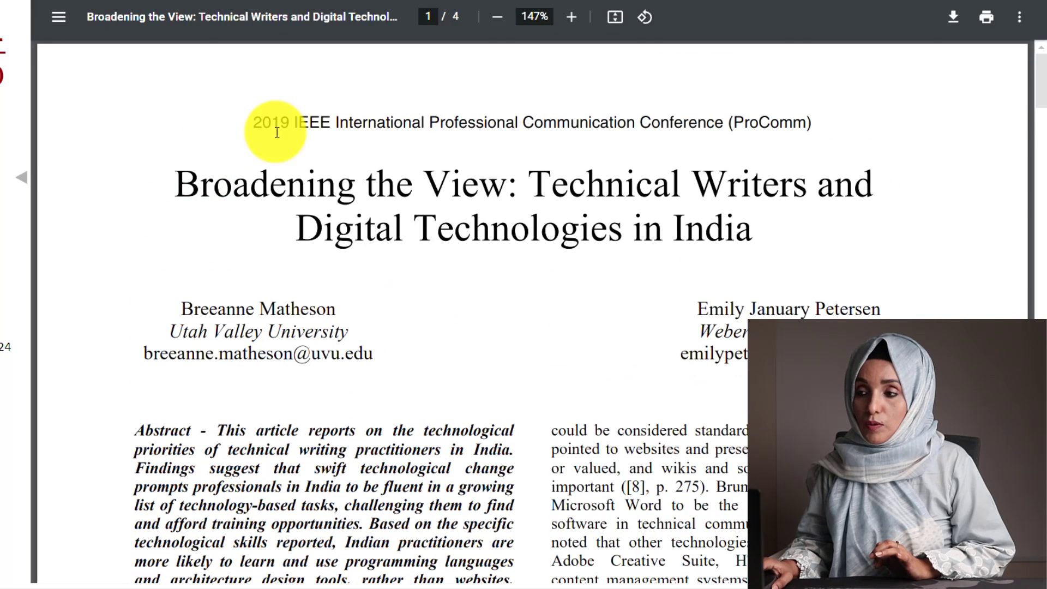
pyautogui.click(954, 17)
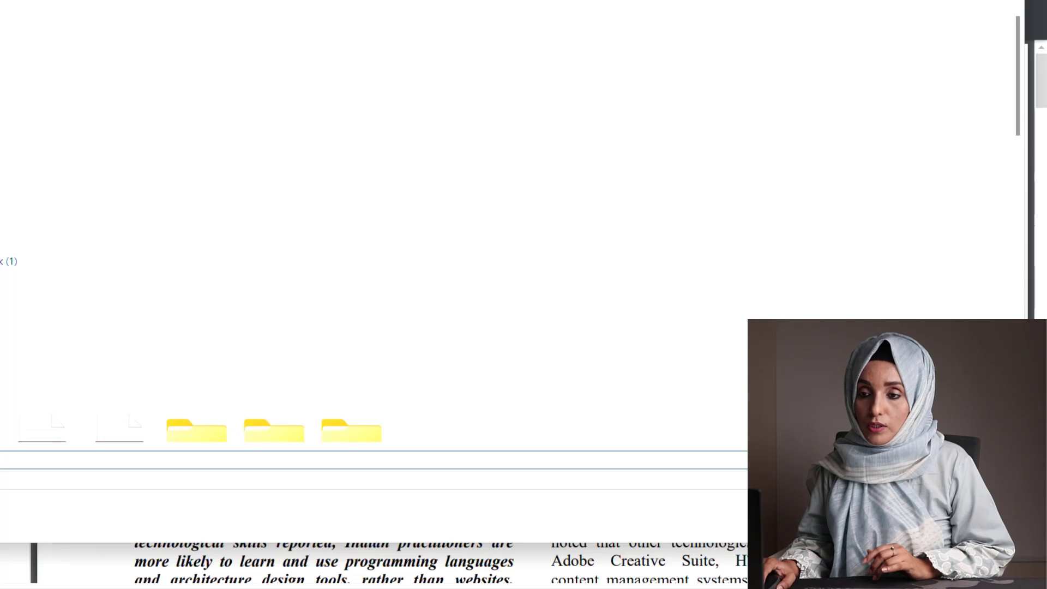
pyautogui.click(45, 154)
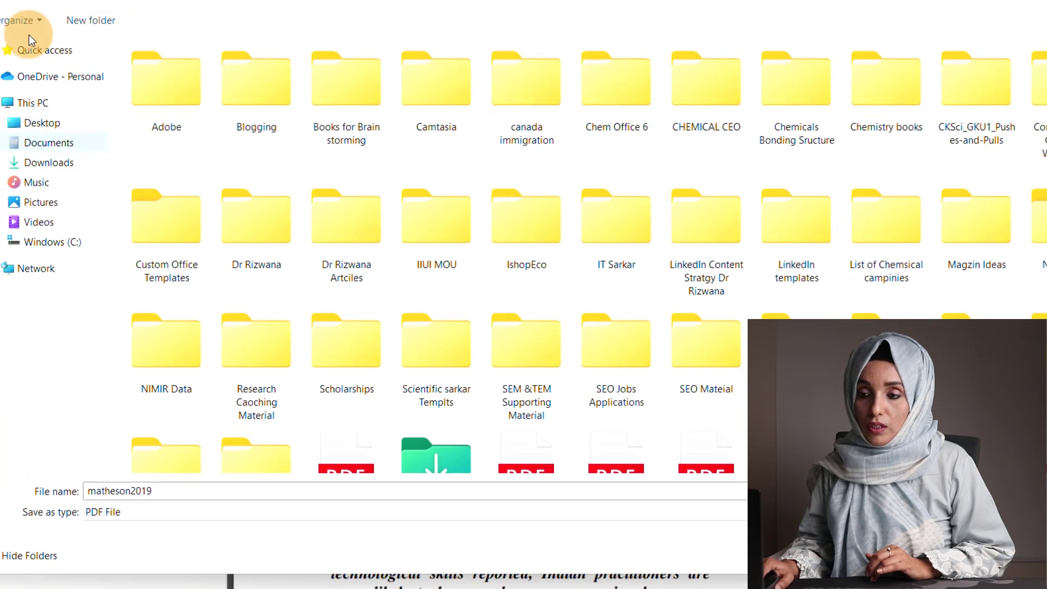
pyautogui.click(51, 483)
pyautogui.write('AI tools Literature')
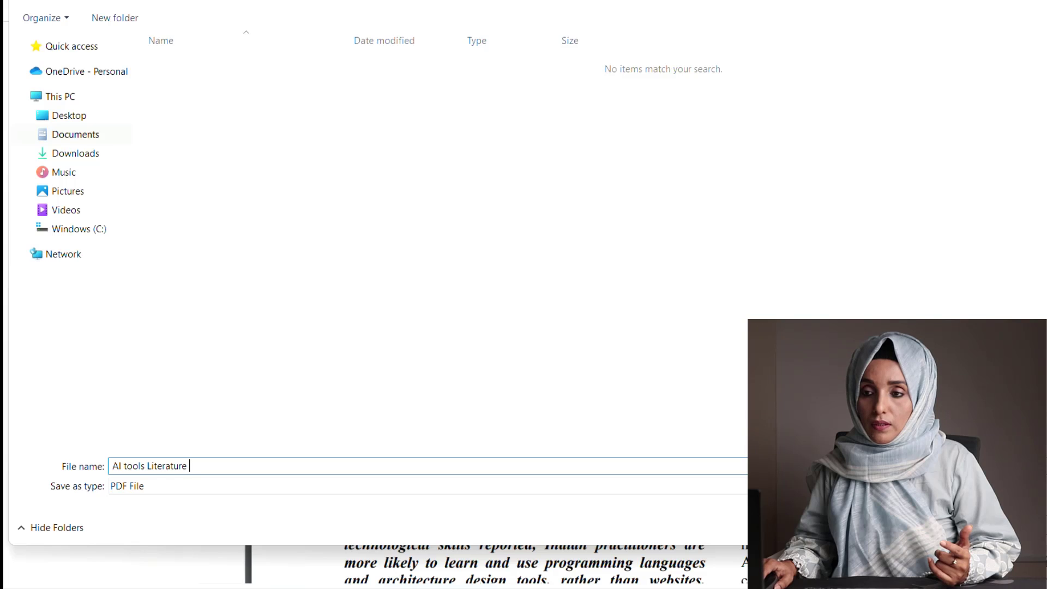
pyautogui.press('Return')
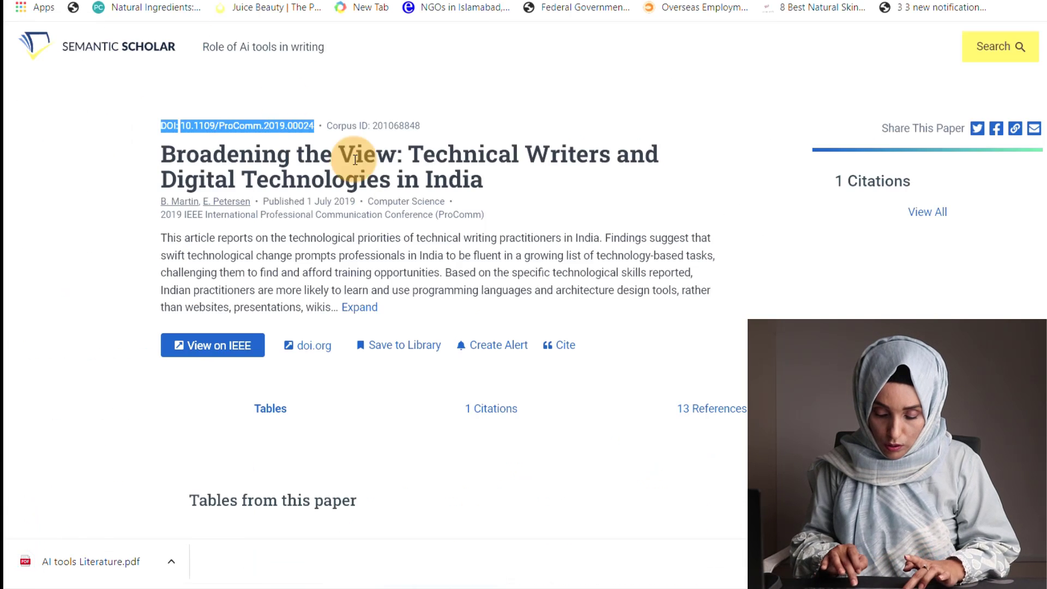
# - Return to Semantic Scholar and search for "Role of ai tools in marketing"
pyautogui.click(158, 72)
pyautogui.write('Role of ai t')
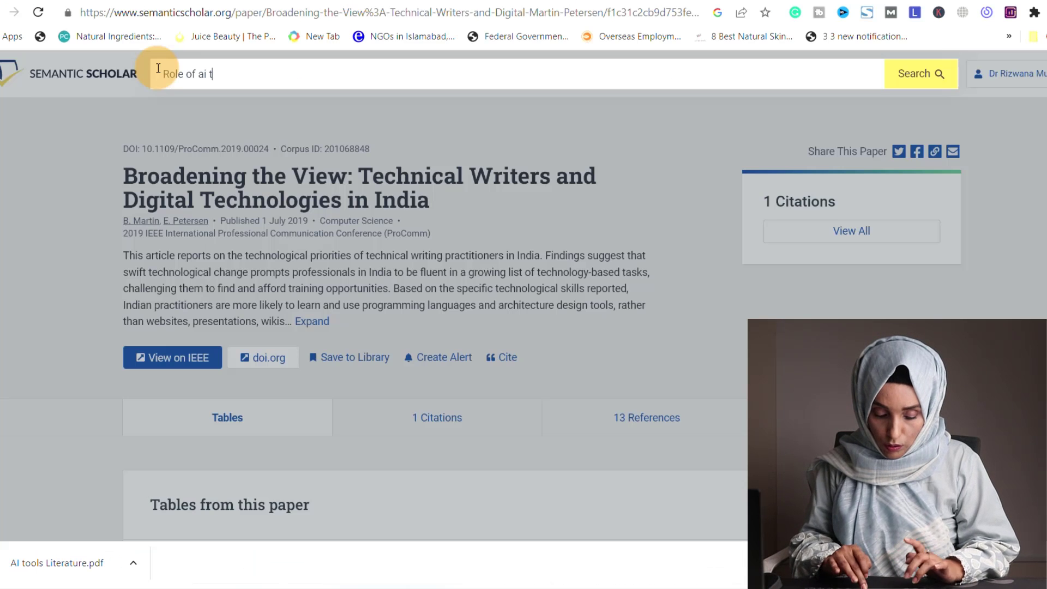
pyautogui.write('ools in mar')
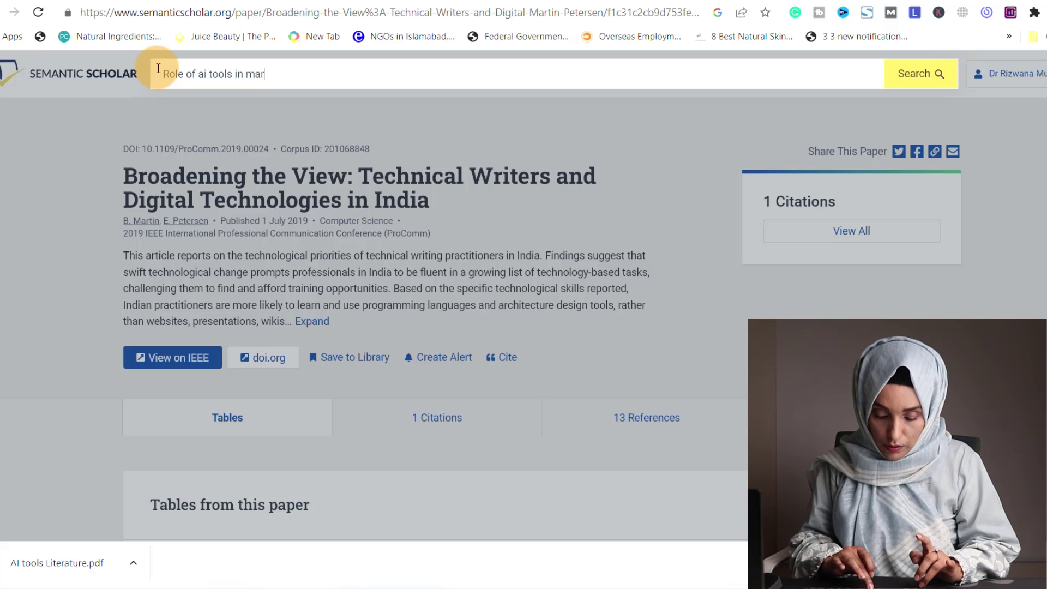
pyautogui.write('keting')
pyautogui.press('Return')
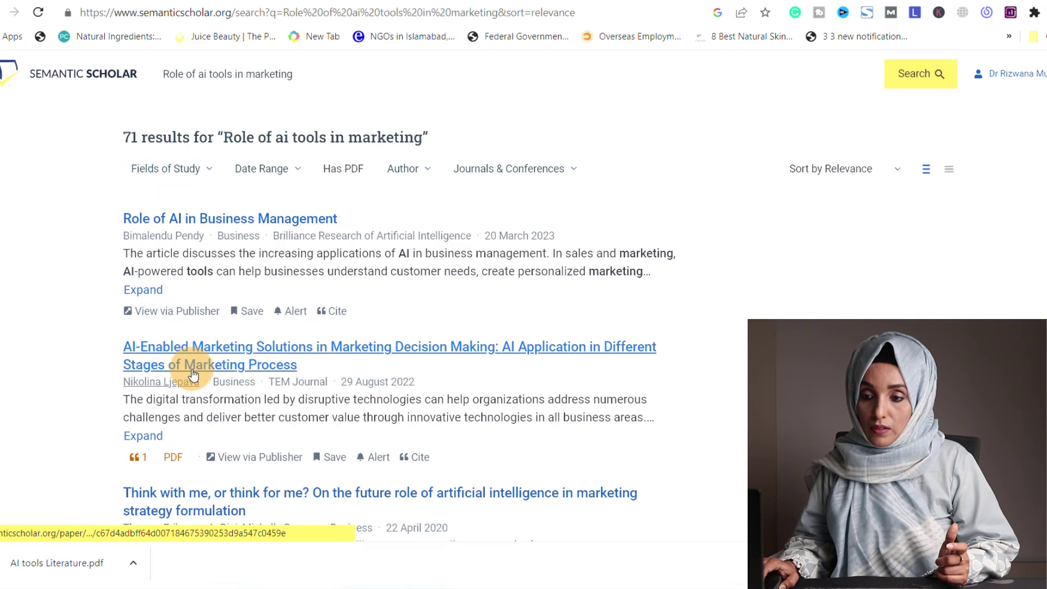
# - Open the paper on virtual reality and artificial intelligence in marketing relationship communications, including its PDF from repositorio.iscte-iul.pt
pyautogui.scroll(-2, 188, 365)
pyautogui.scroll(-1, 164, 366)
pyautogui.scroll(-3, 163, 363)
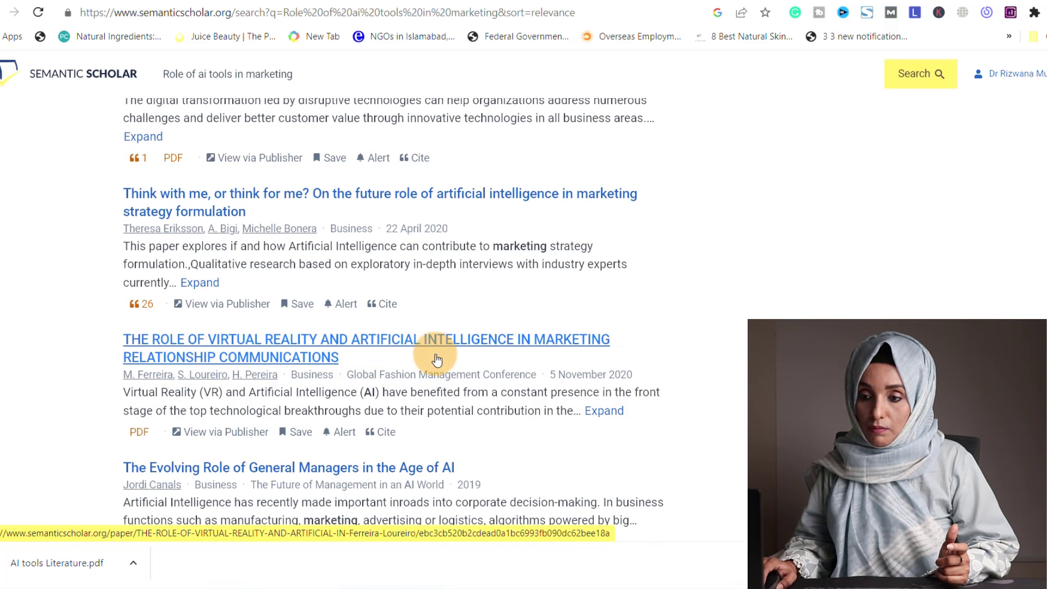
pyautogui.click(223, 347)
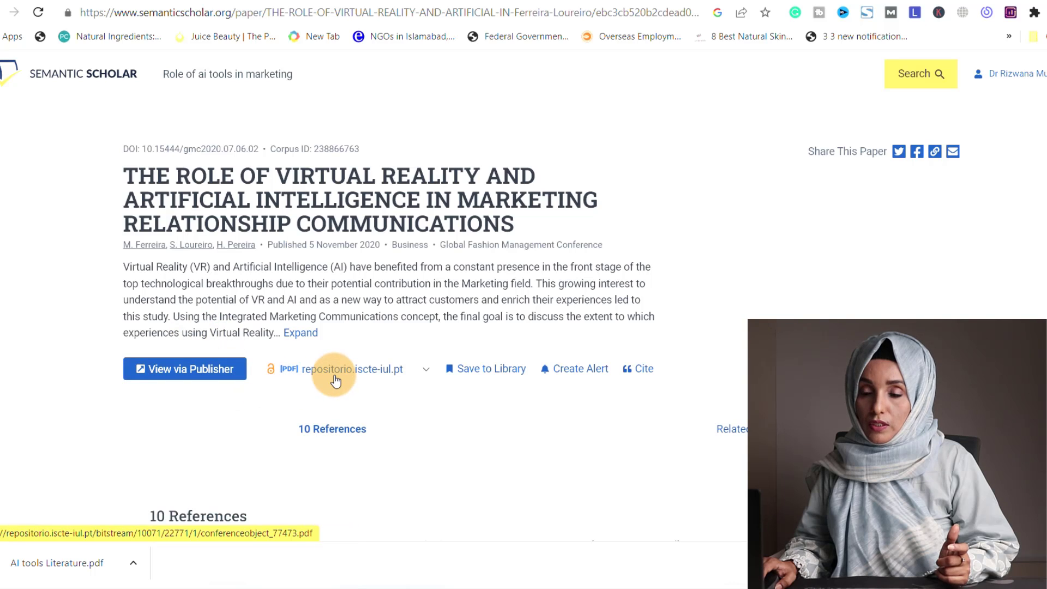
pyautogui.click(336, 382)
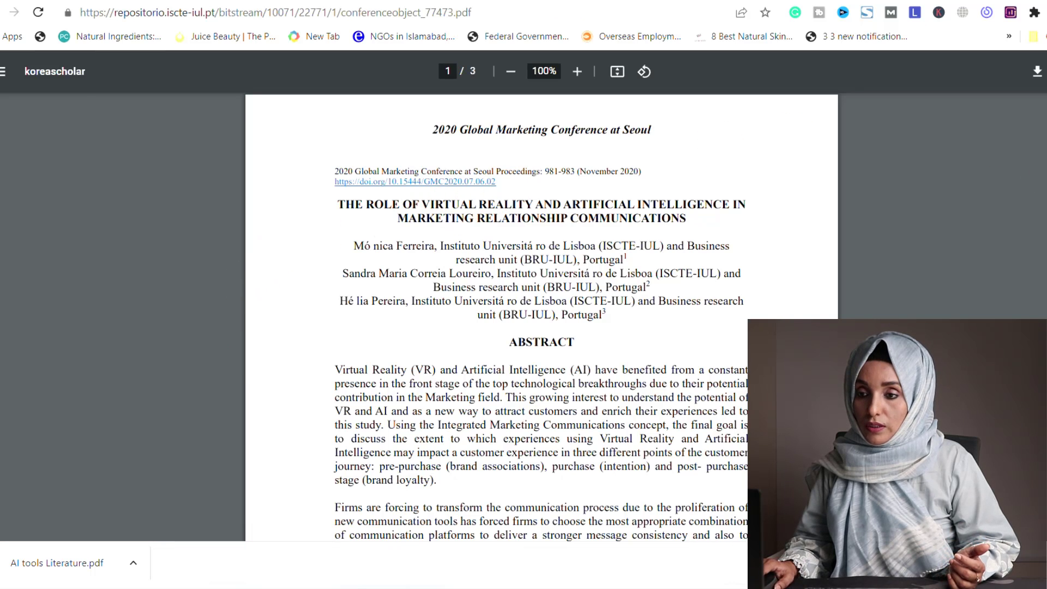
# - Download the PDF into the AI tools LR folder under the name "AI in marketing"
pyautogui.click(1036, 71)
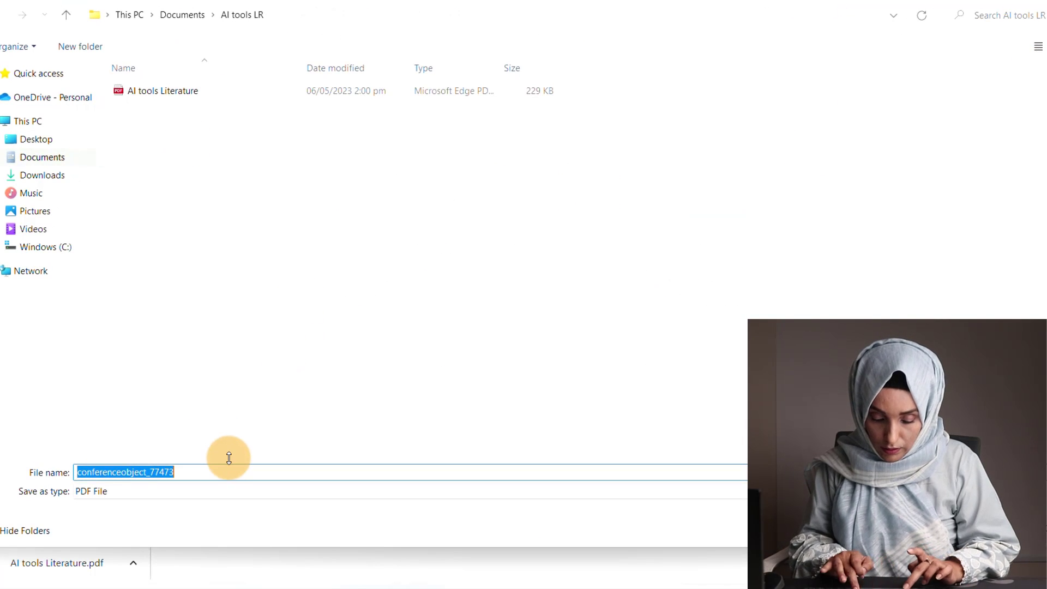
pyautogui.write('AI in mar')
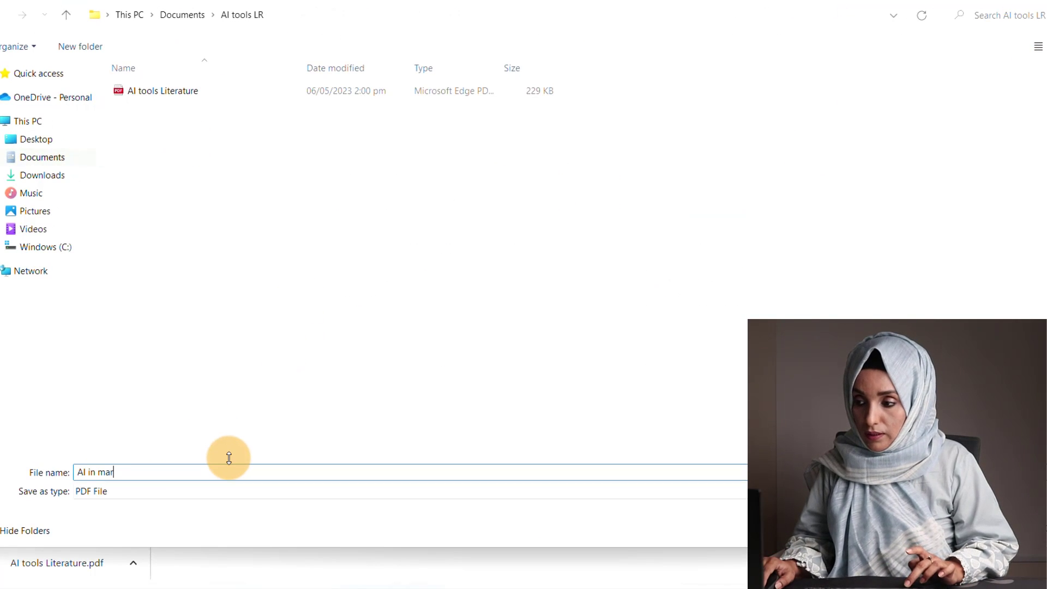
pyautogui.write('keting')
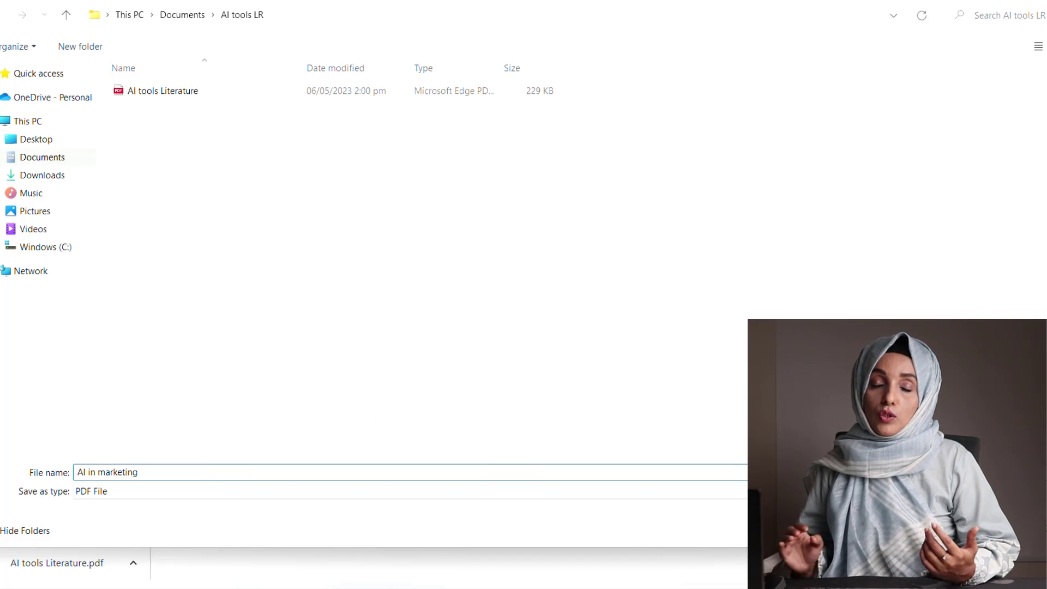
pyautogui.press('Return')
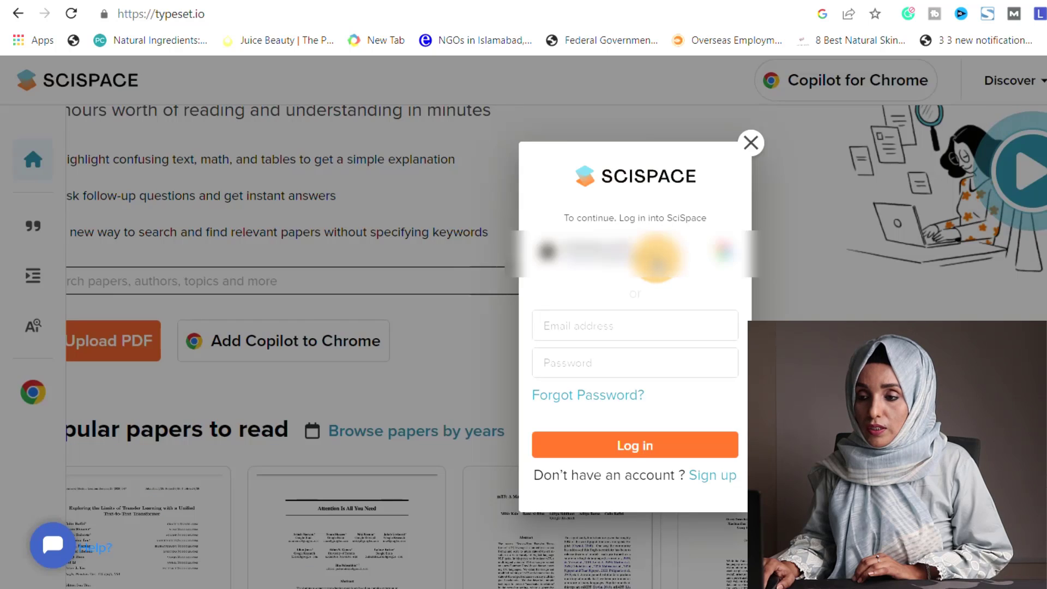
# - Switch to SciSpace and sign in with the existing Google account
pyautogui.click(652, 256)
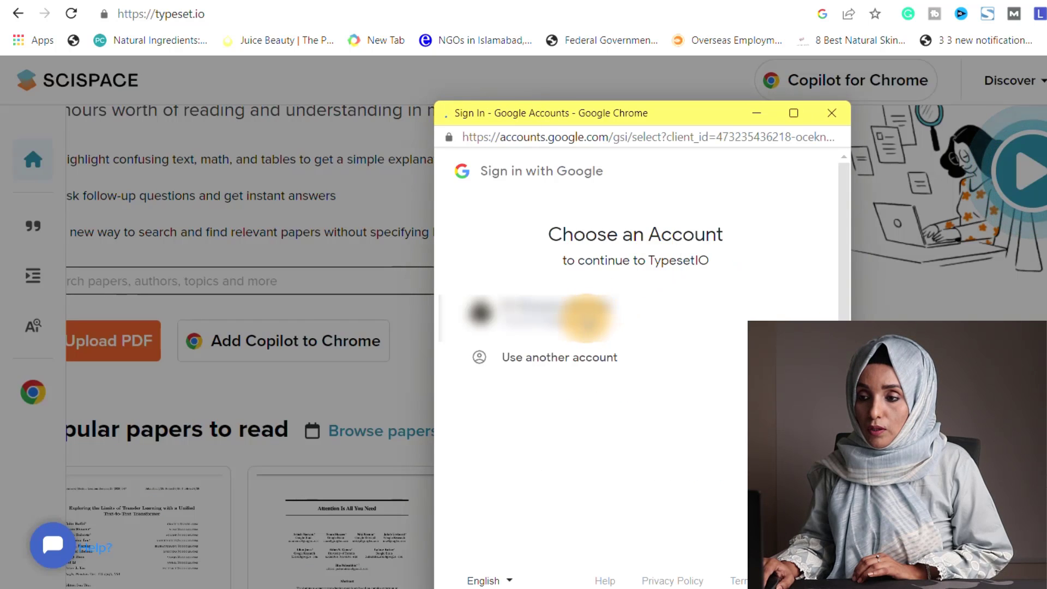
pyautogui.click(612, 316)
pyautogui.click(613, 442)
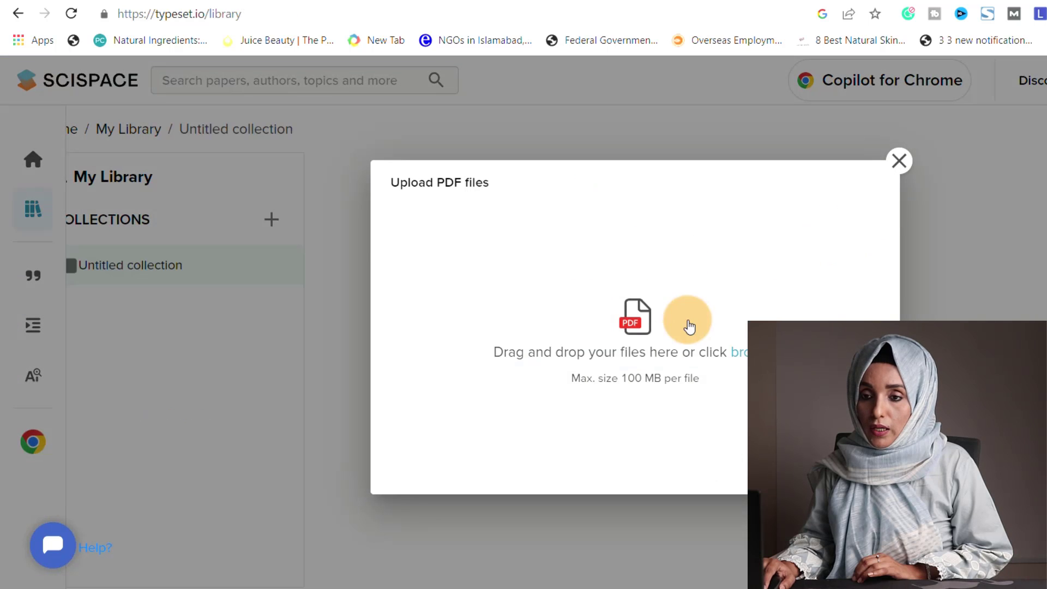
# - Upload the "AI in marketing" PDF from the AI tools LR folder in Documents to the Untitled collection
pyautogui.click(743, 351)
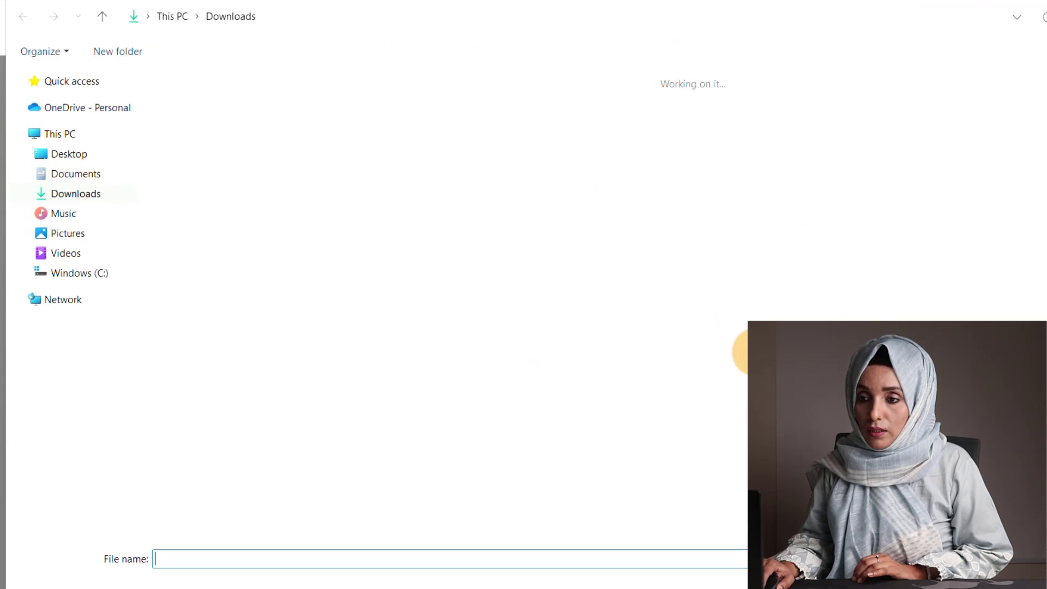
pyautogui.click(75, 180)
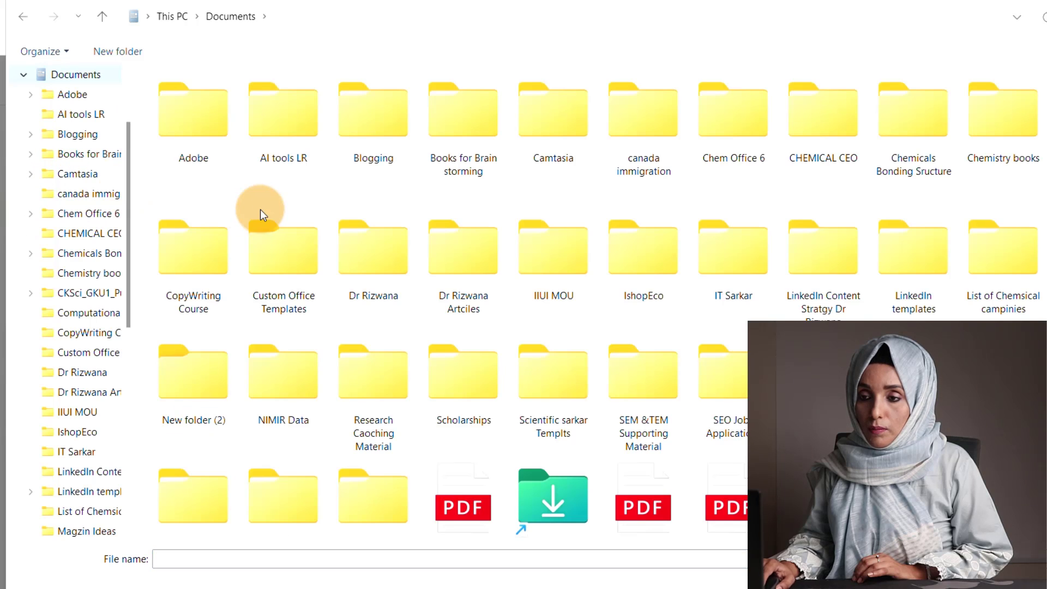
pyautogui.click(282, 136)
pyautogui.doubleClick(281, 135)
pyautogui.click(191, 104)
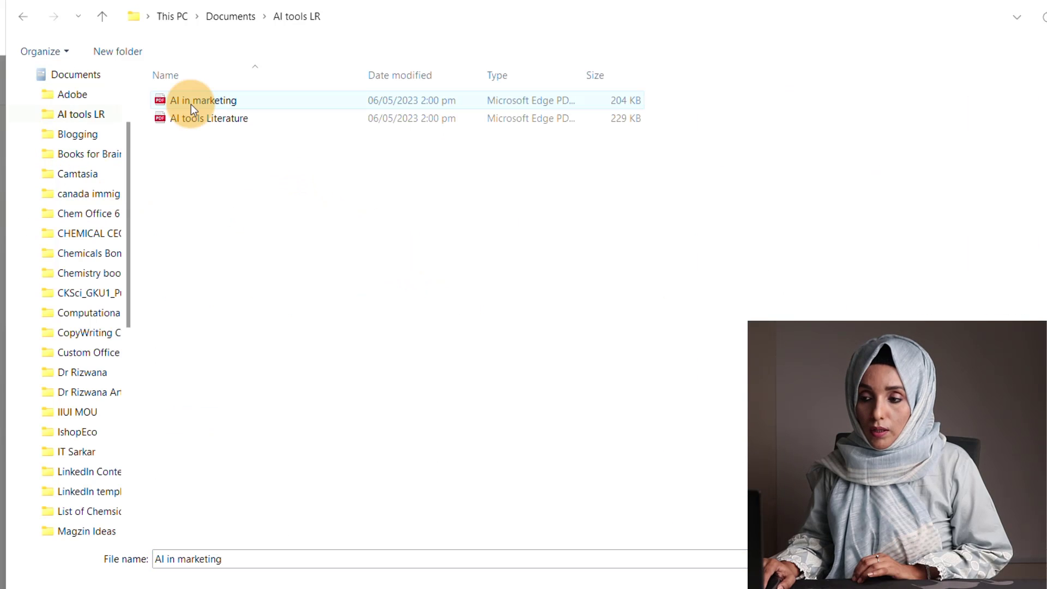
pyautogui.press('Return')
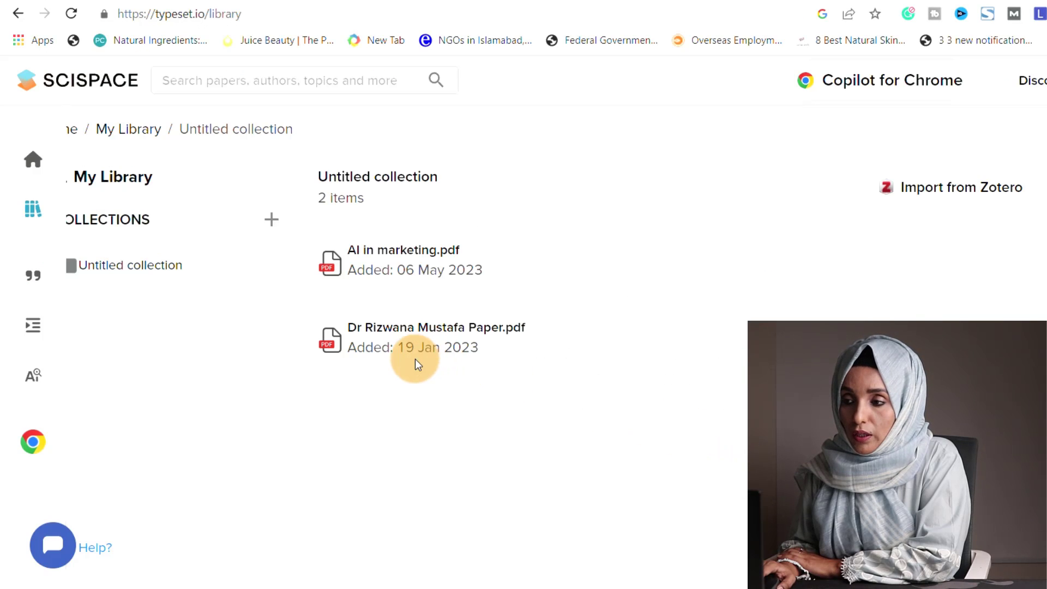
# - Open AI in marketing.pdf from the collection and have Copilot explain the practical implications of the paper
pyautogui.doubleClick(375, 272)
pyautogui.click(378, 273)
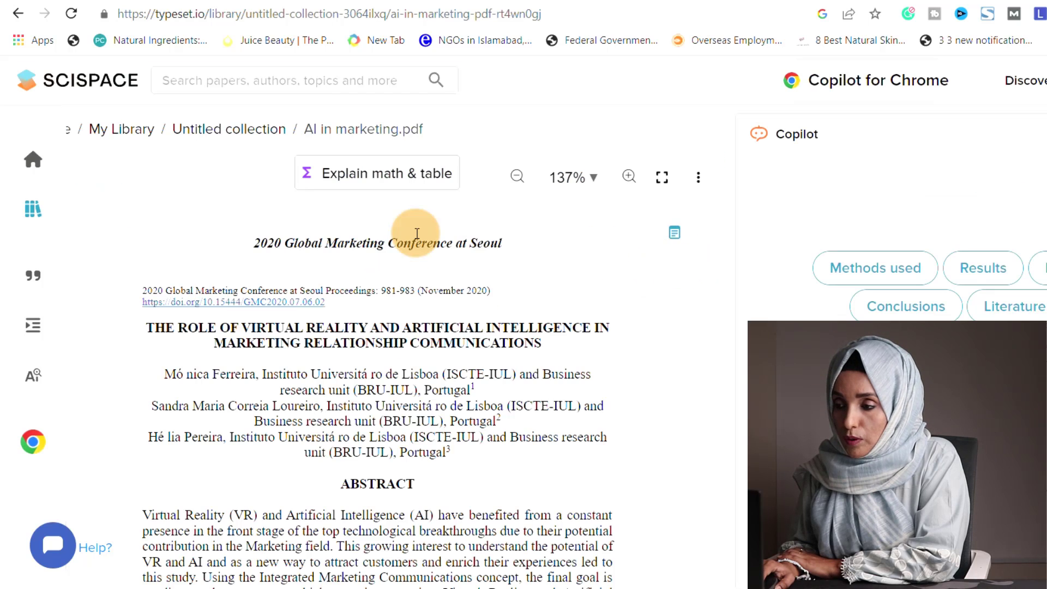
pyautogui.scroll(-3, 628, 390)
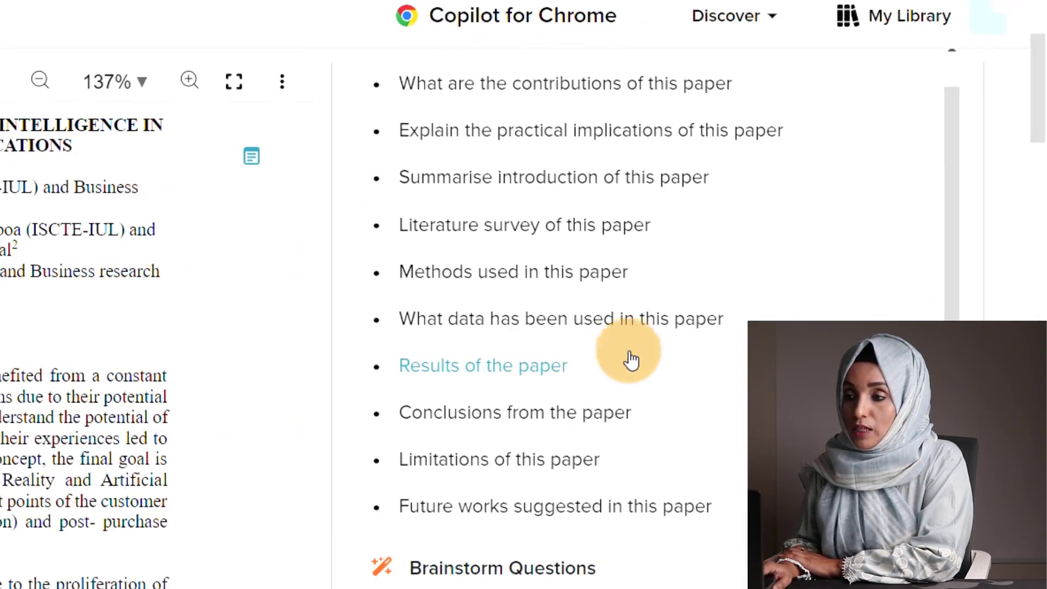
pyautogui.scroll(1, 627, 355)
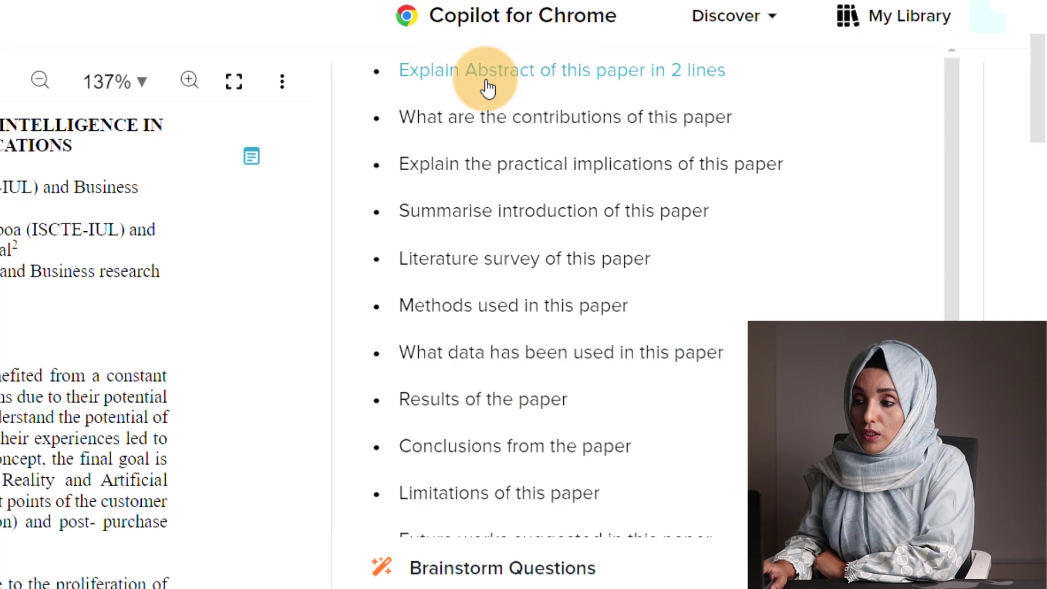
pyautogui.click(527, 184)
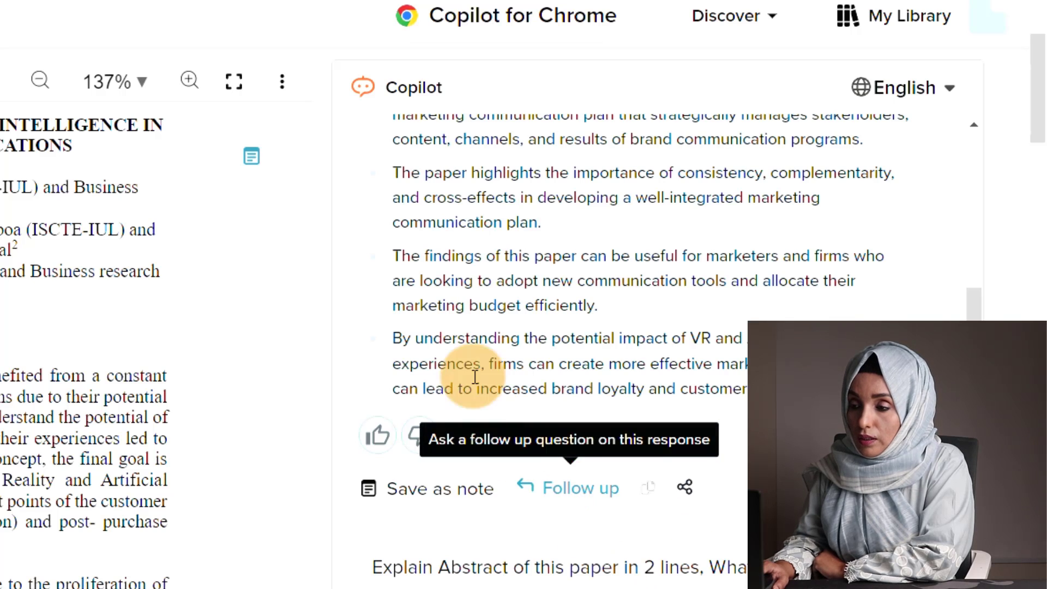
pyautogui.scroll(4, 475, 357)
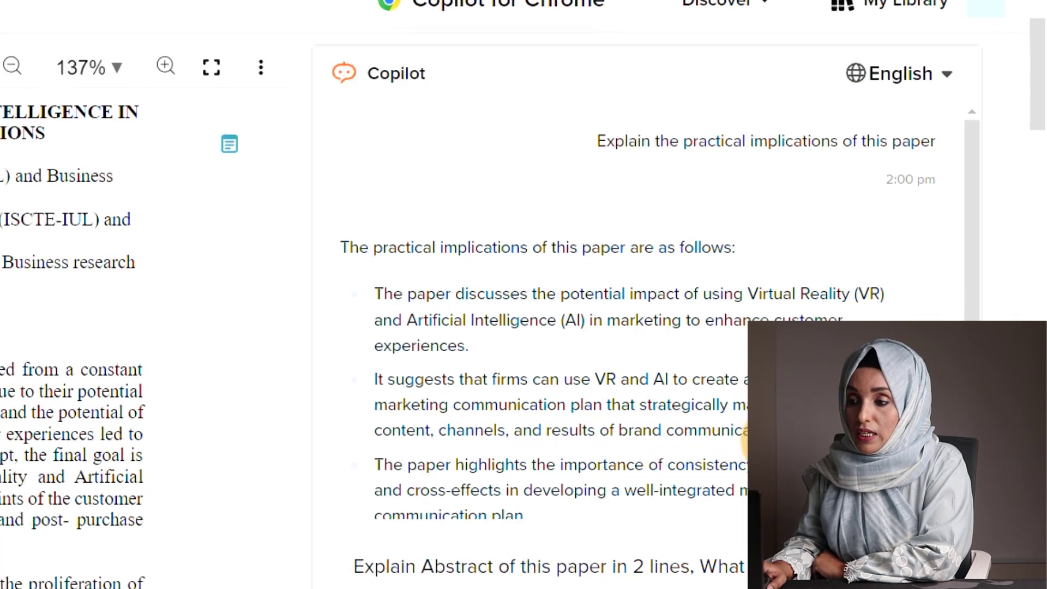
pyautogui.scroll(-4, 480, 328)
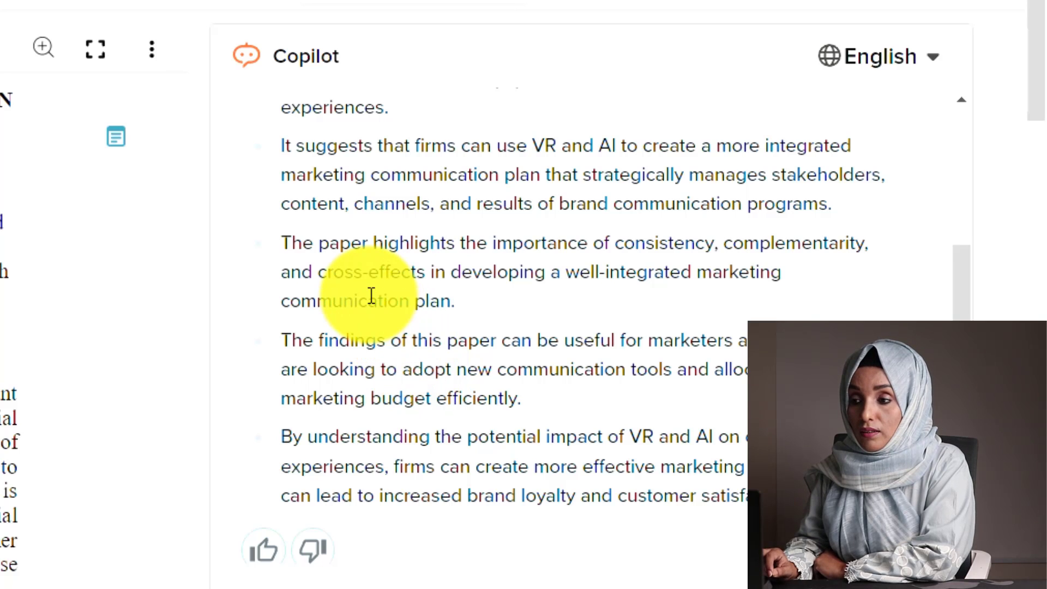
pyautogui.scroll(5, 371, 295)
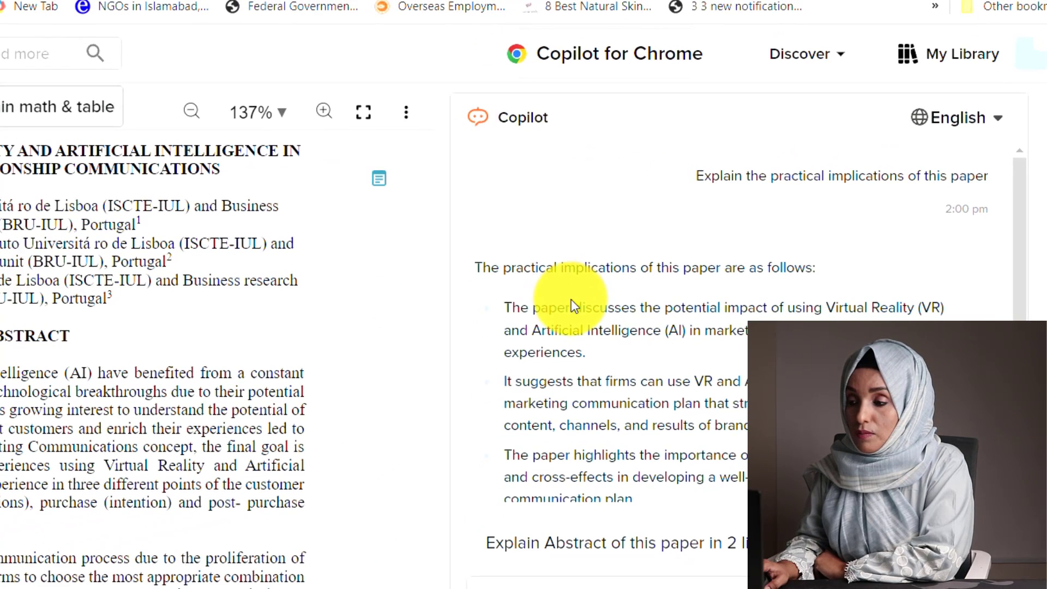
# - Ask Copilot for the conclusions from the AI in marketing paper and review the answer
pyautogui.scroll(-10, 740, 437)
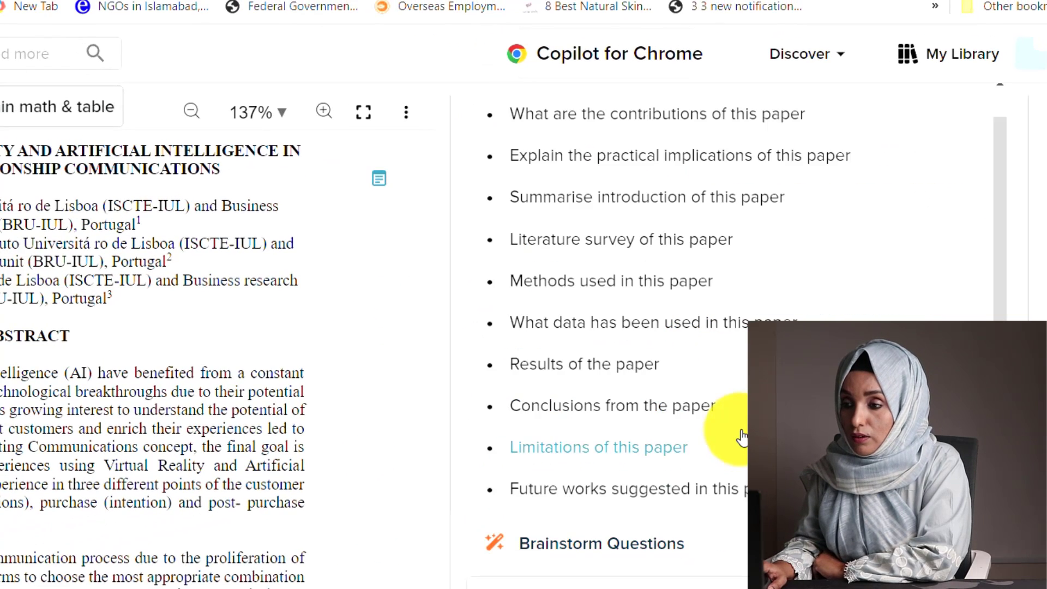
pyautogui.click(605, 406)
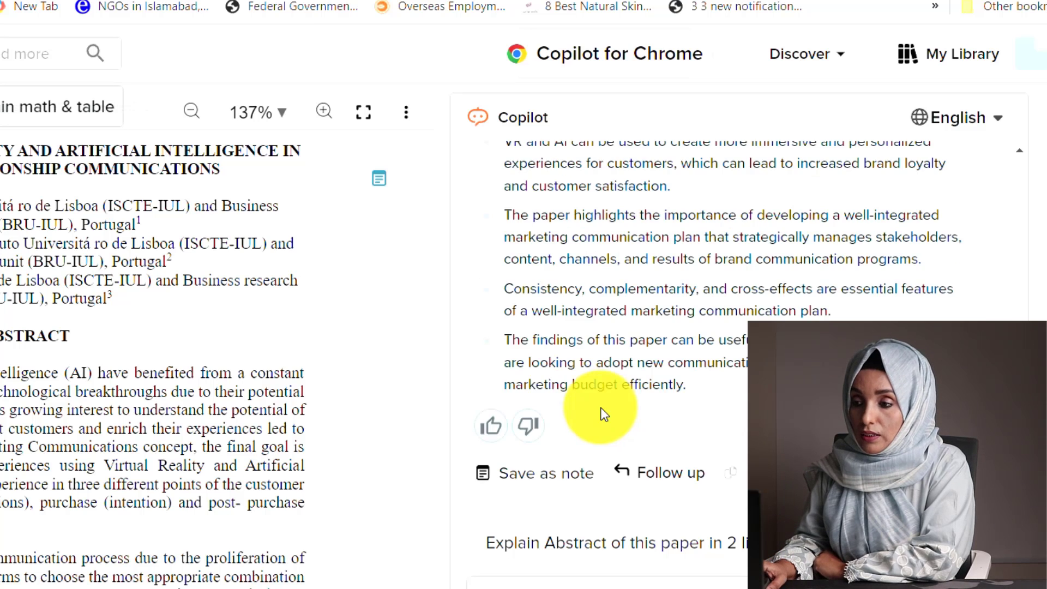
pyautogui.scroll(5, 597, 403)
pyautogui.scroll(-5, 552, 362)
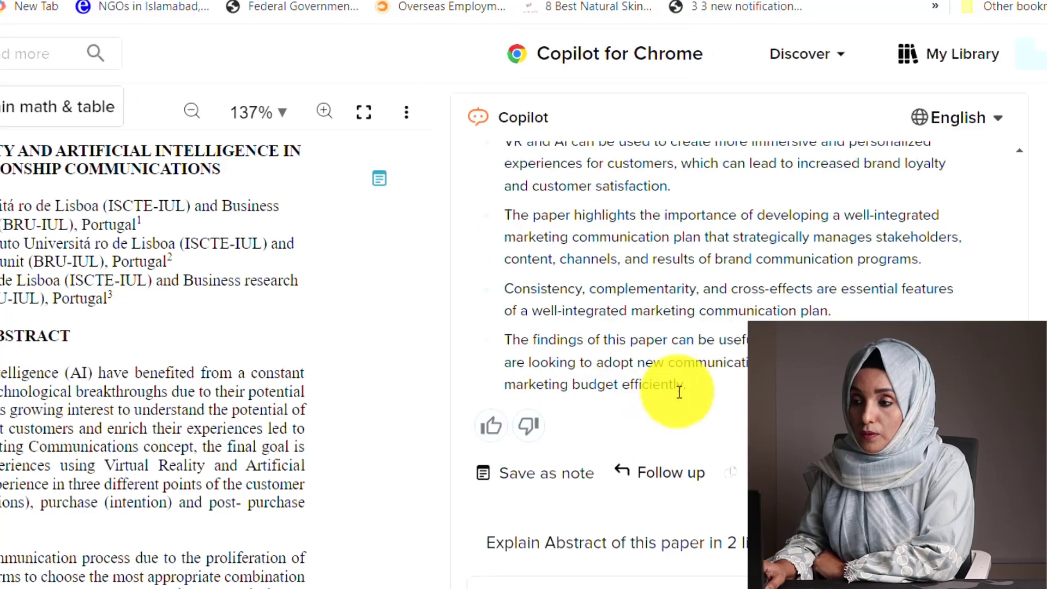
# - Copy the bulleted conclusions from Copilot's answer, from the Virtual Reality and AI point through the marketing budget point
pyautogui.moveTo(679, 392); pyautogui.dragTo(489, 159)
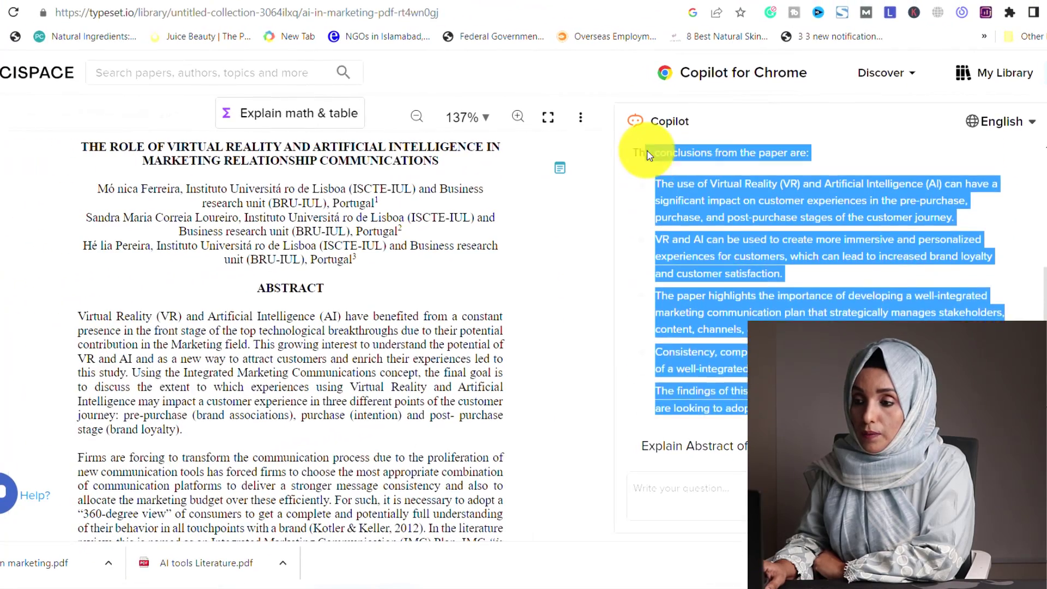
pyautogui.moveTo(648, 155); pyautogui.dragTo(657, 207)
pyautogui.rightClick(658, 210)
pyautogui.click(672, 222)
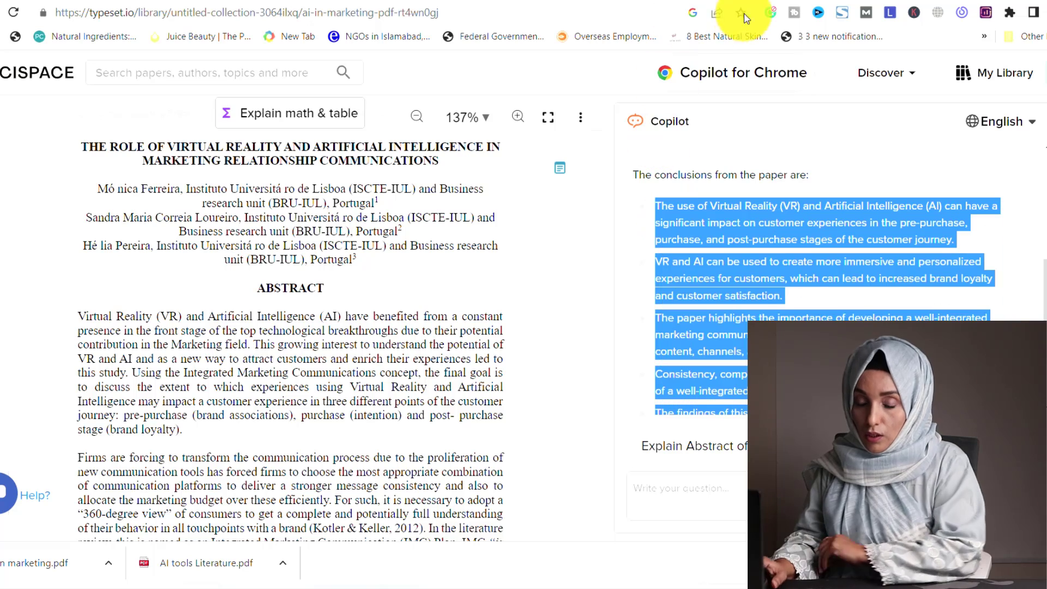
# - Find Google Docs in a new browser tab, create a blank document and paste the copied conclusions into it
pyautogui.hotkey('ctrl', 't')
pyautogui.click(607, 12)
pyautogui.write('go')
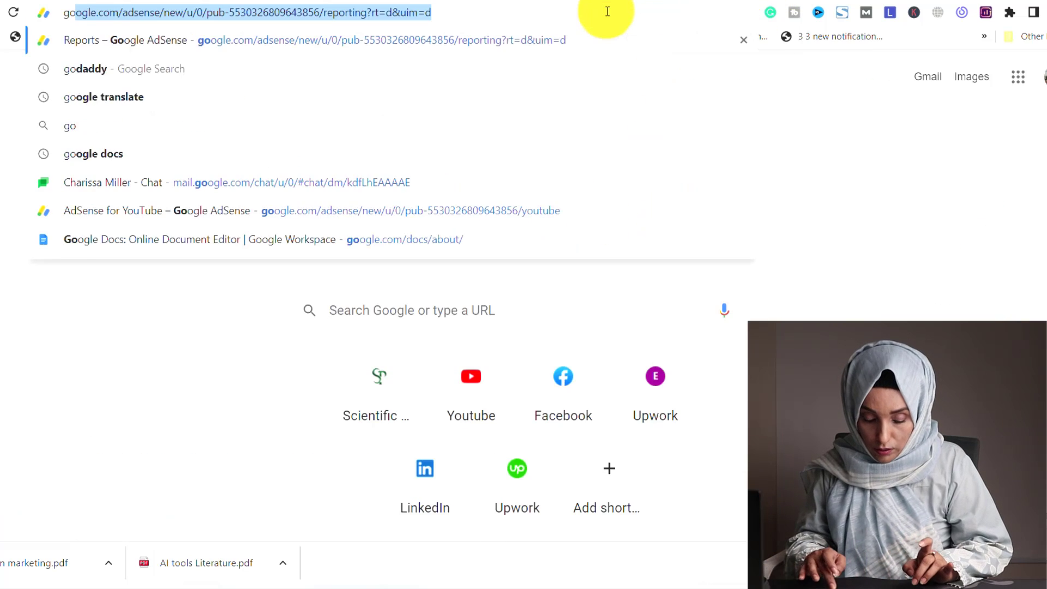
pyautogui.write('ogle docs')
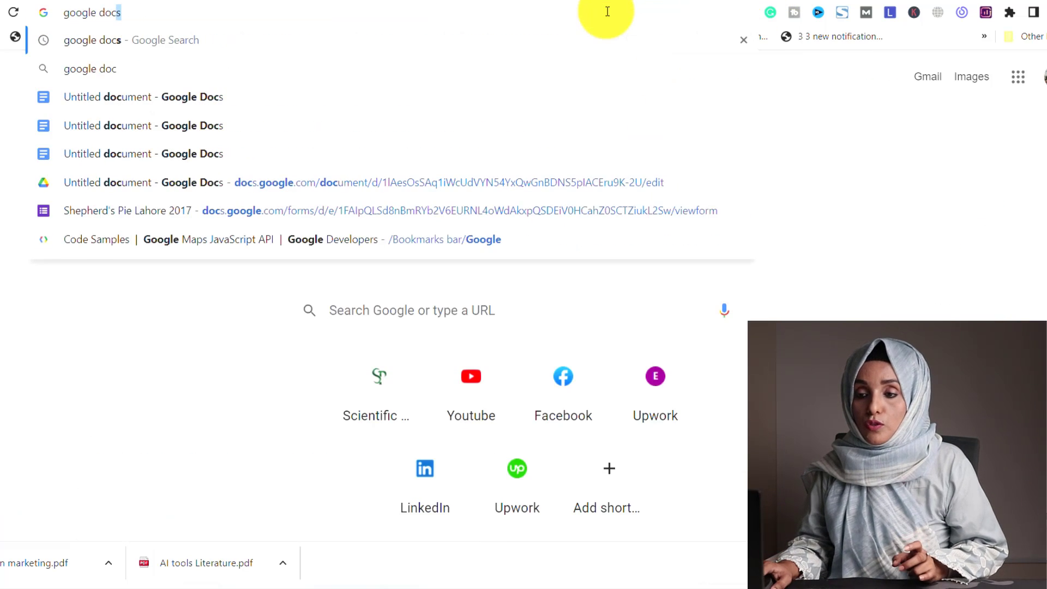
pyautogui.press('Return')
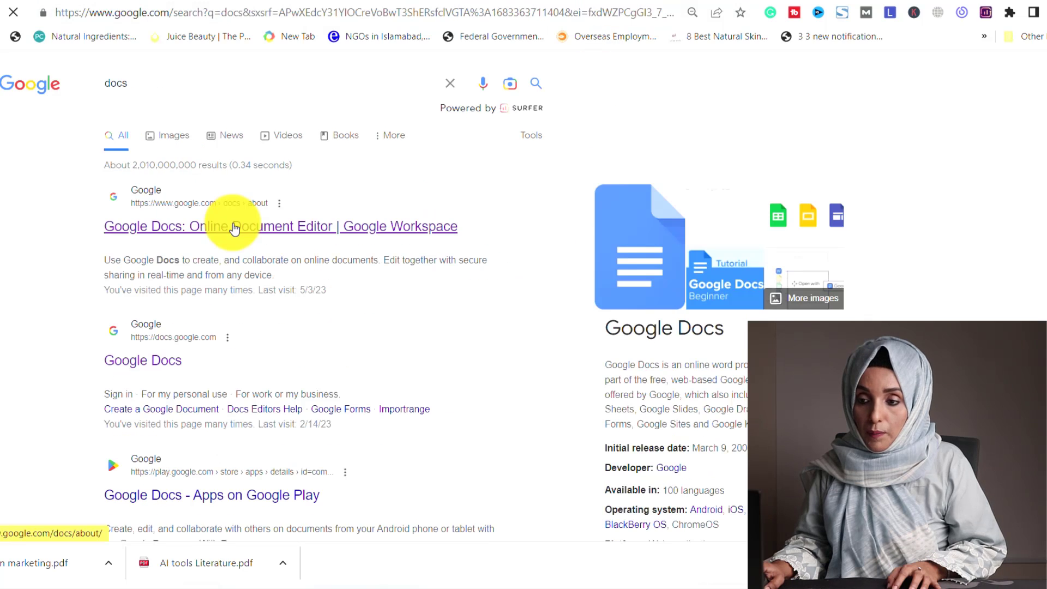
pyautogui.click(229, 222)
pyautogui.click(293, 434)
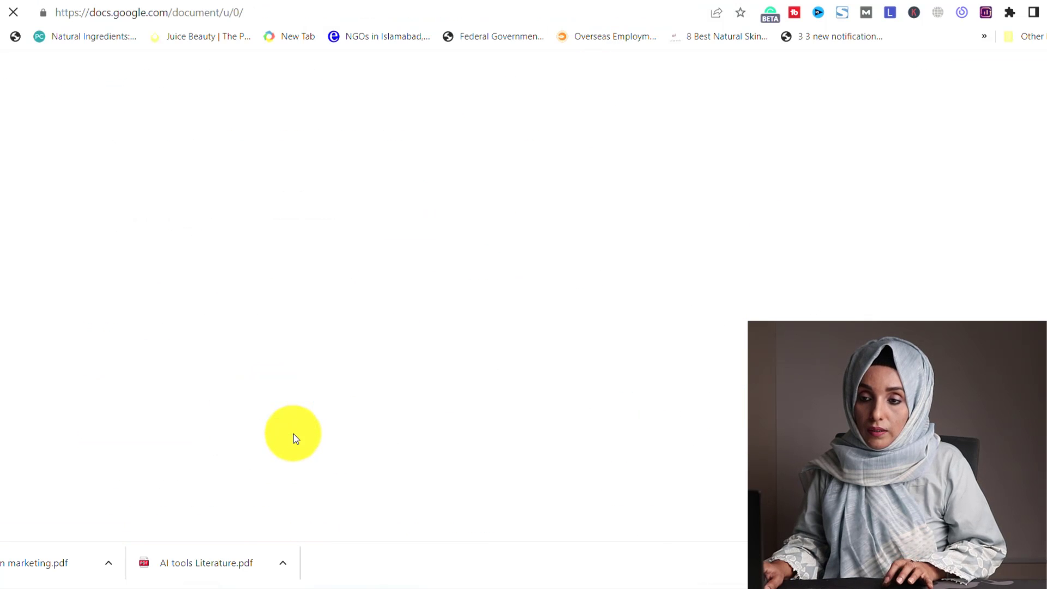
pyautogui.click(184, 254)
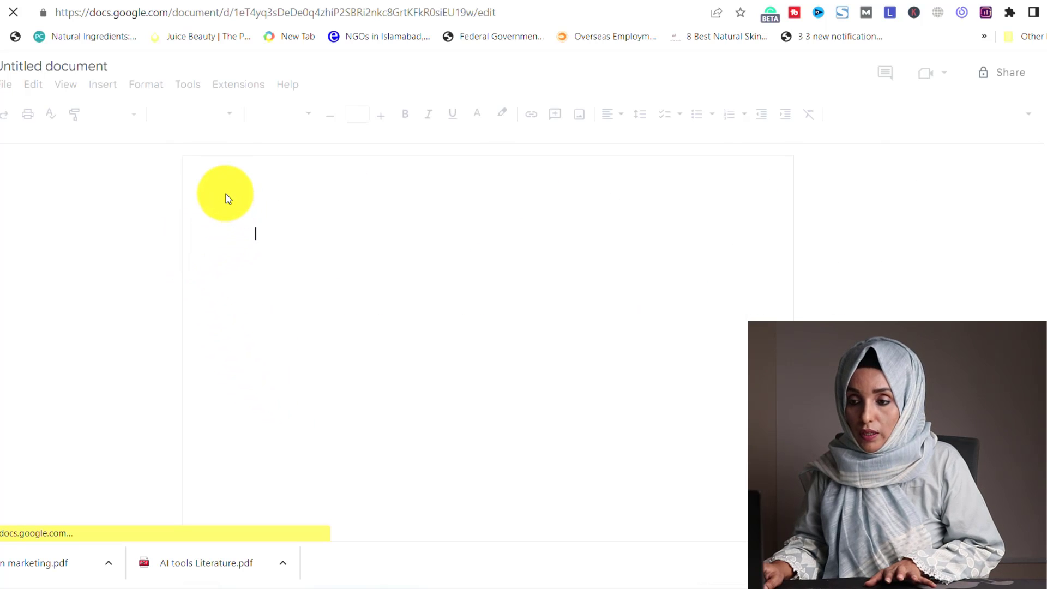
pyautogui.hotkey('ctrl', 'v')
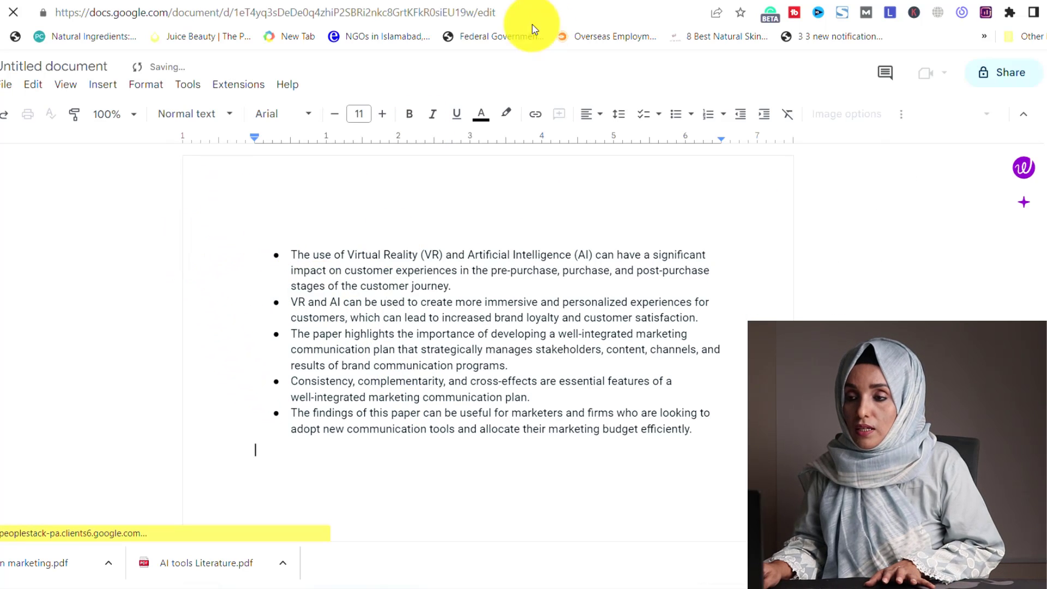
# - Return to the SciSpace library and upload the "AI tools Literature" PDF to the Untitled collection
pyautogui.click(409, 0)
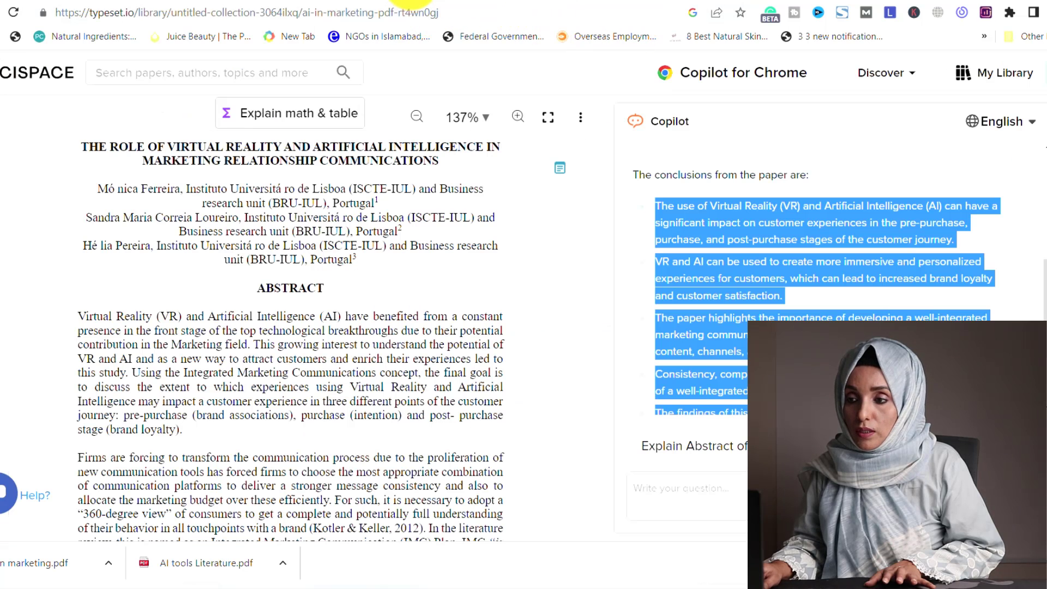
pyautogui.scroll(3, 506, 212)
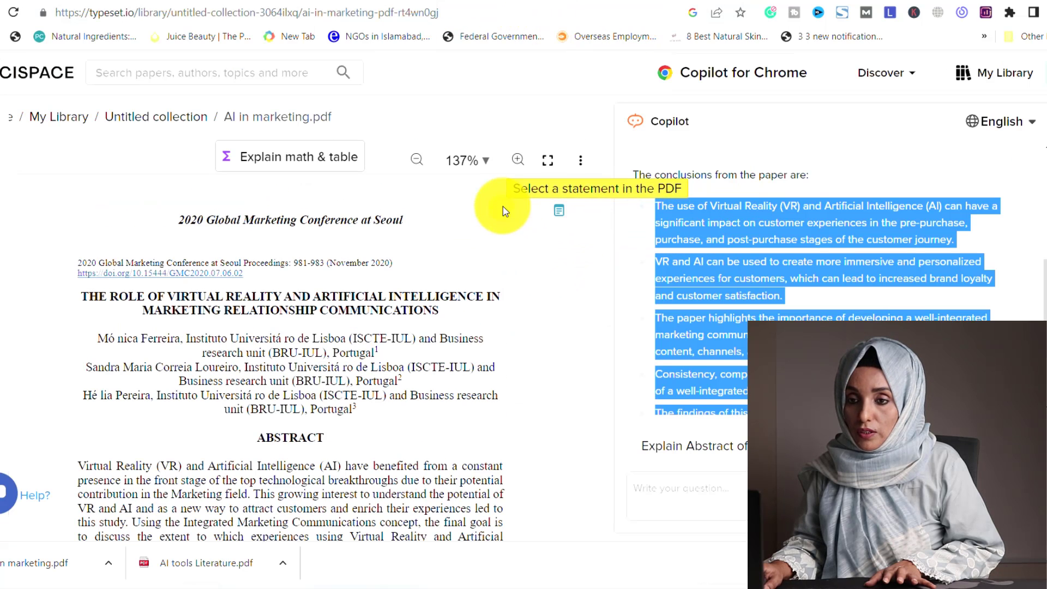
pyautogui.click(36, 123)
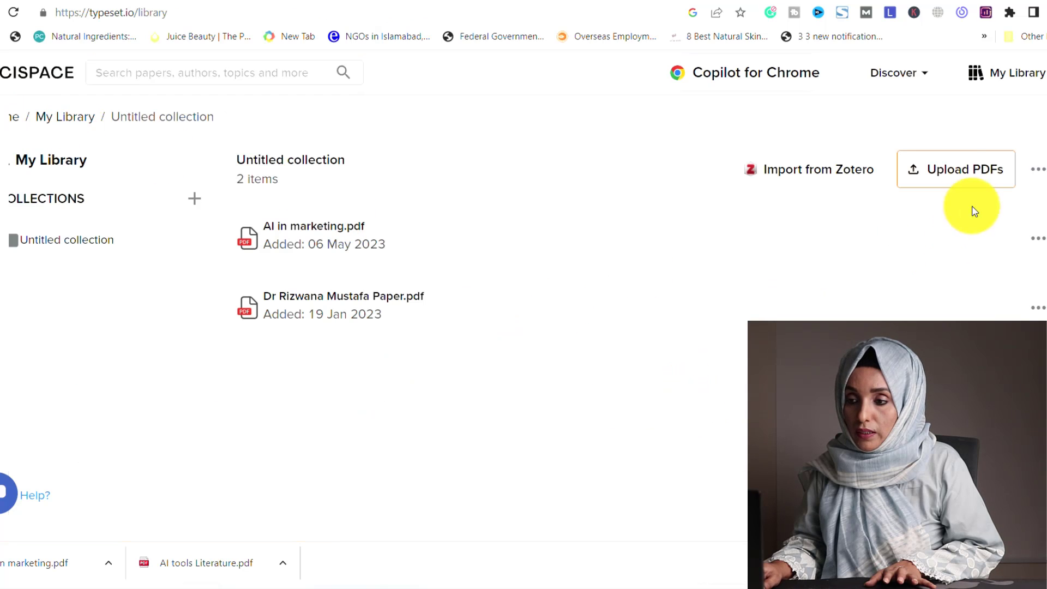
pyautogui.click(964, 182)
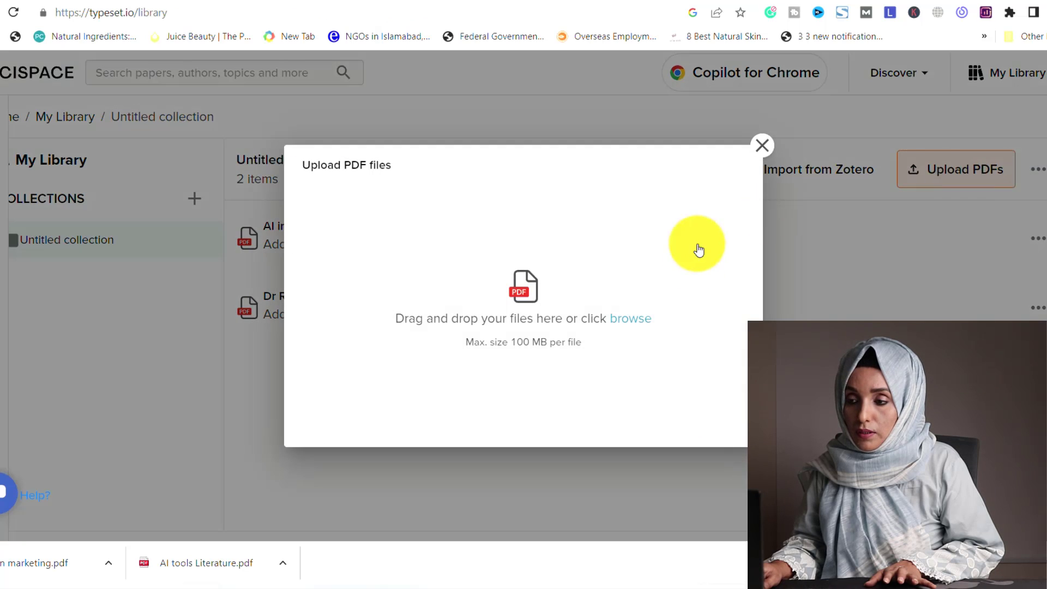
pyautogui.click(633, 320)
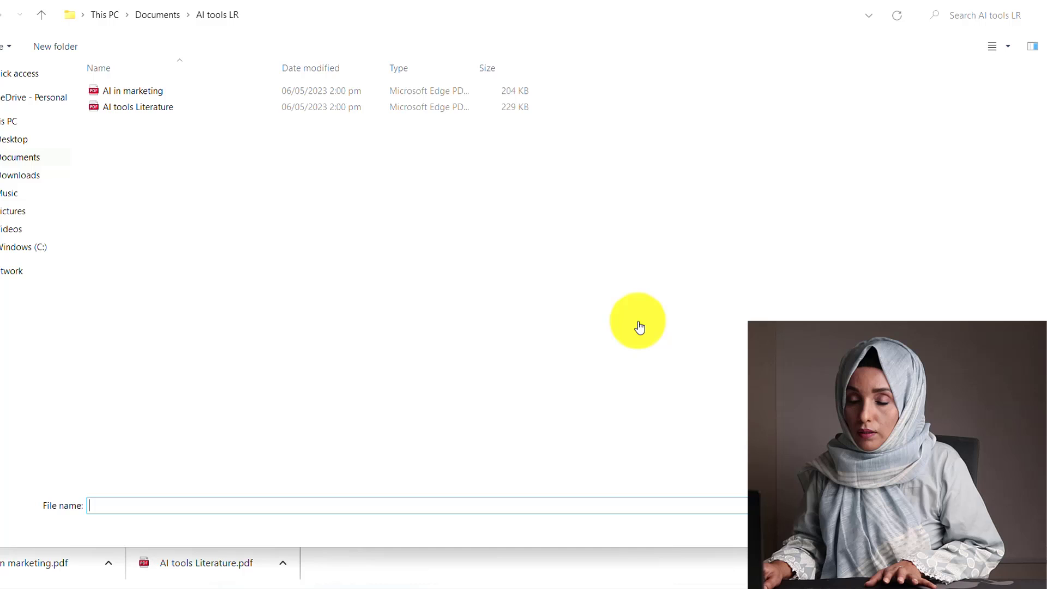
pyautogui.click(153, 112)
pyautogui.press('Return')
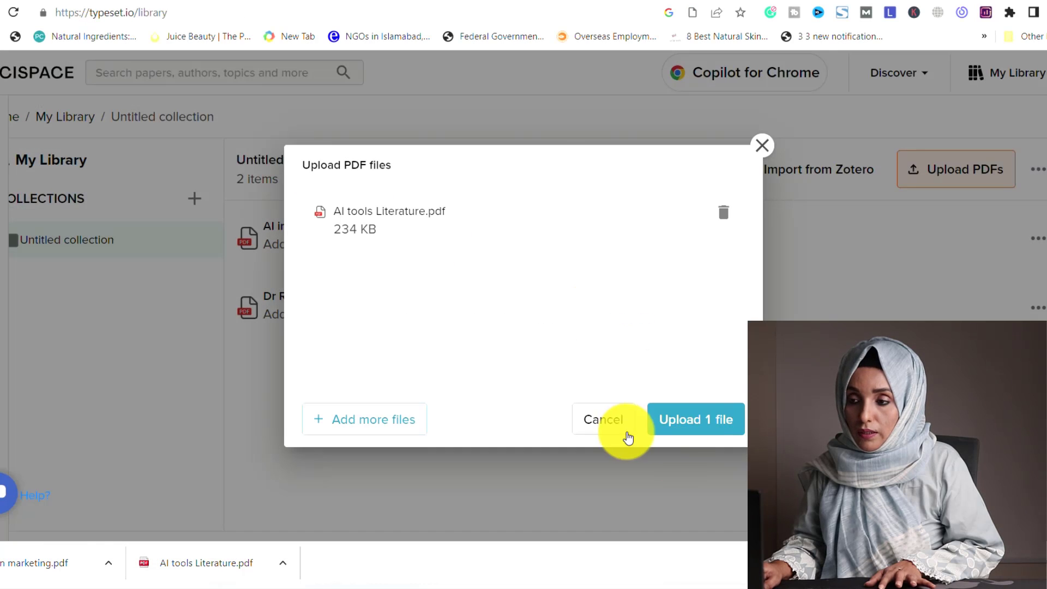
pyautogui.click(687, 428)
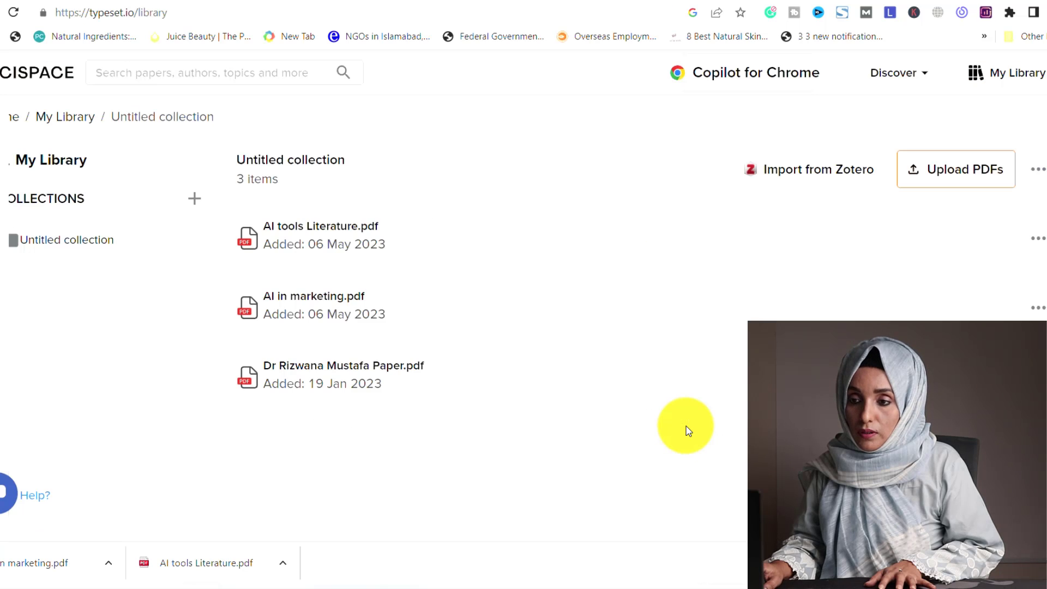
# - Open AI tools Literature.pdf from the collection and get the paper's conclusions from Copilot
pyautogui.click(327, 246)
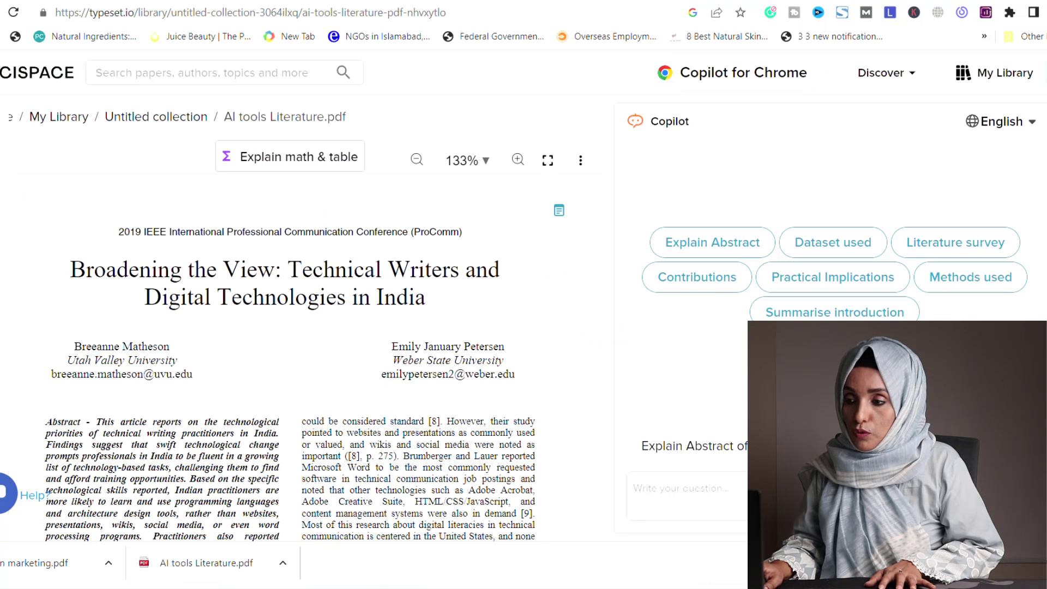
pyautogui.click(744, 342)
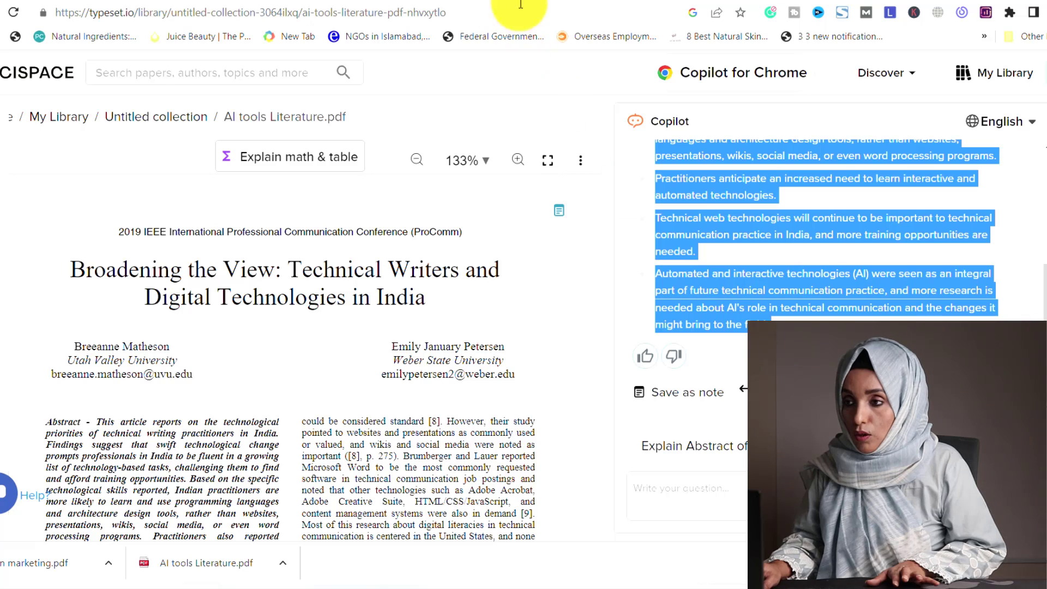
# - Switch to the Google Docs document and paste the conclusions about technical writing practitioners in India below the existing bullets
pyautogui.click(612, 3)
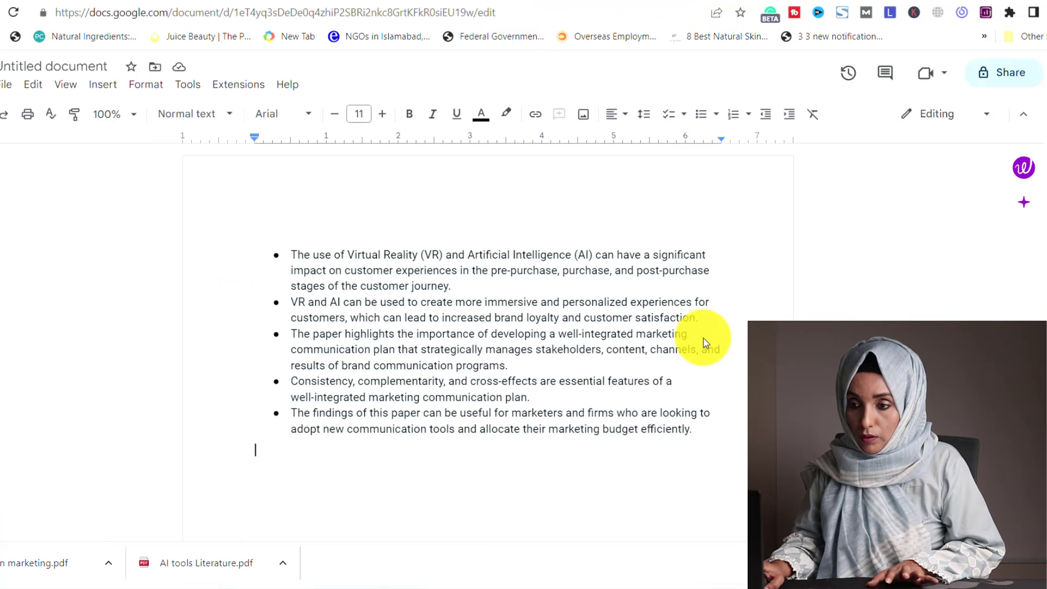
pyautogui.write("Based on the findings of the study, the following conclusions can be drawn:  Technical writing practitioners in India face the challenge of keeping up with the swift technological changes in the field. They need to be fluent in a growing list of technology-based tasks, which requires finding and affording training opportunities. Indian practitioners are more likely to learn and use programming languages and architecture design tools, rather than websites, presentations, wikis, social media, or even word processing programs. Practitioners anticipate an increased need to learn interactive and automated technologies. Technical web technologies will continue to be important to technical communication practice in India, and more training opportunities are needed. Automated and interactive technologies (AI) were seen as an integral part of future technical communication practice, and more research is needed about AI's role in technical communication and the changes it might bring to the field. 2:03 pm")
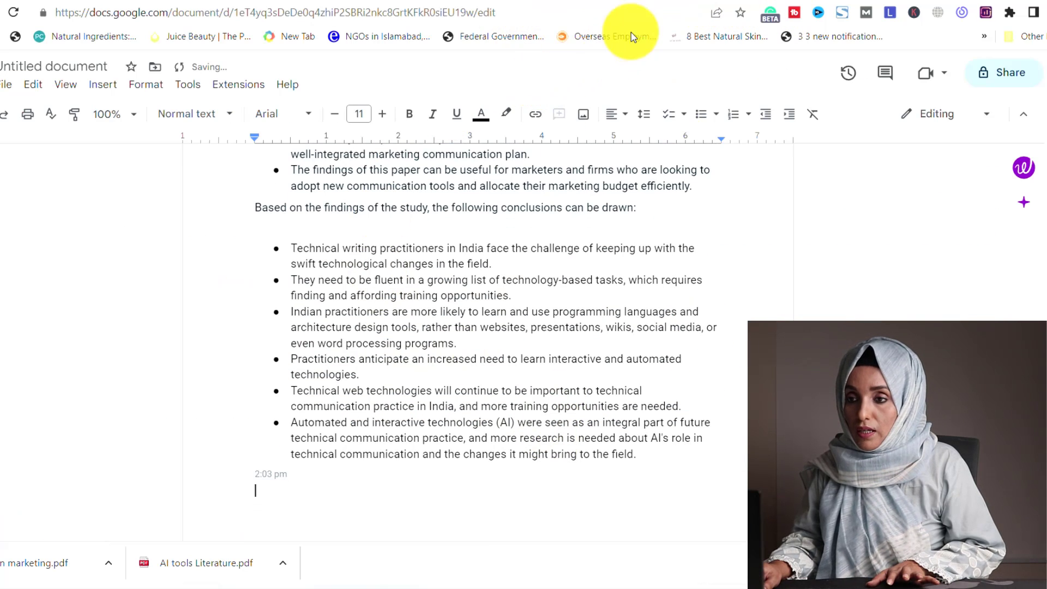
# - Return to AI tools Literature.pdf in SciSpace and bring up Copilot's list of suggested questions
pyautogui.click(287, 1)
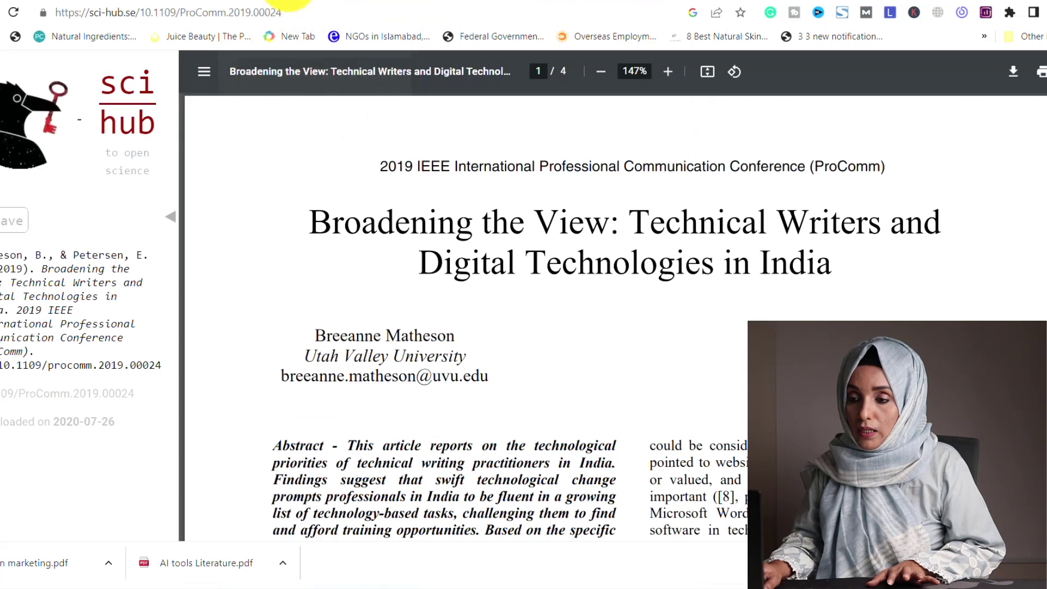
pyautogui.click(339, 1)
pyautogui.click(764, 489)
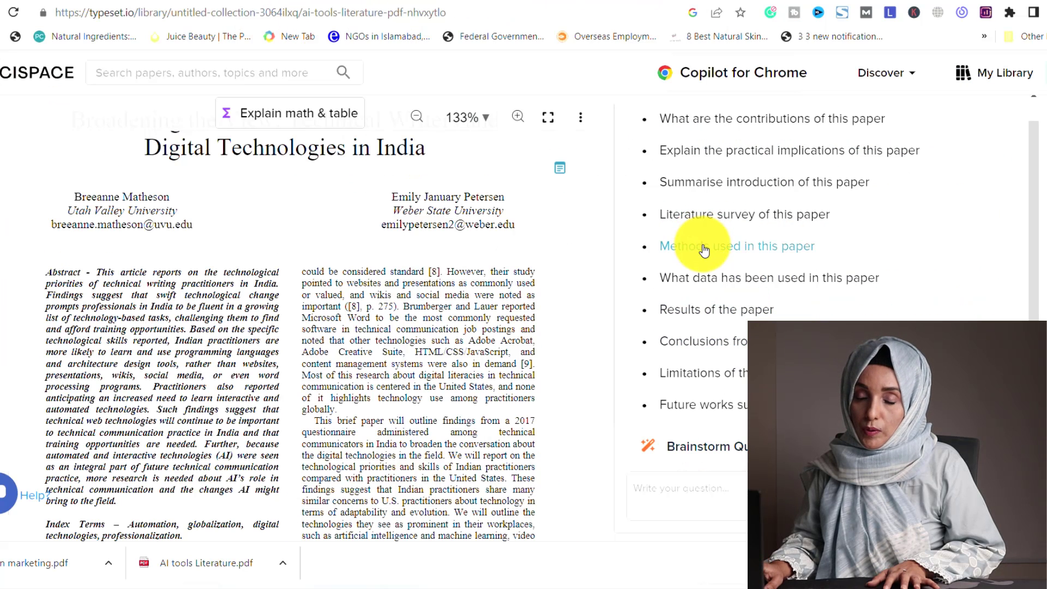
# - Ask Copilot for the methods used in the paper and copy its answer into the Google Docs document below the conclusions
pyautogui.scroll(5, 702, 245)
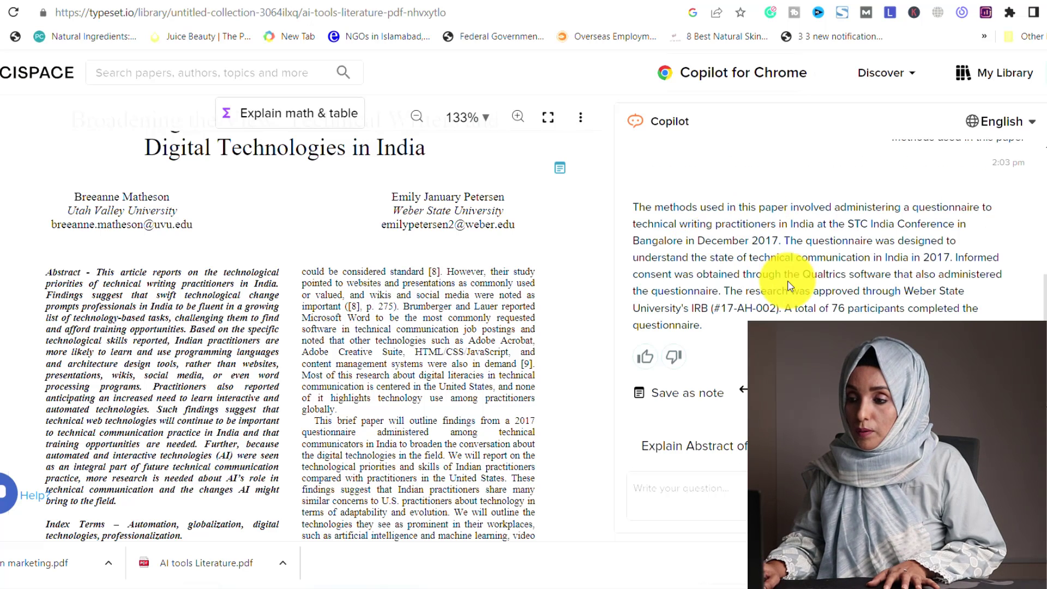
pyautogui.scroll(1, 788, 281)
pyautogui.moveTo(730, 404); pyautogui.dragTo(634, 281)
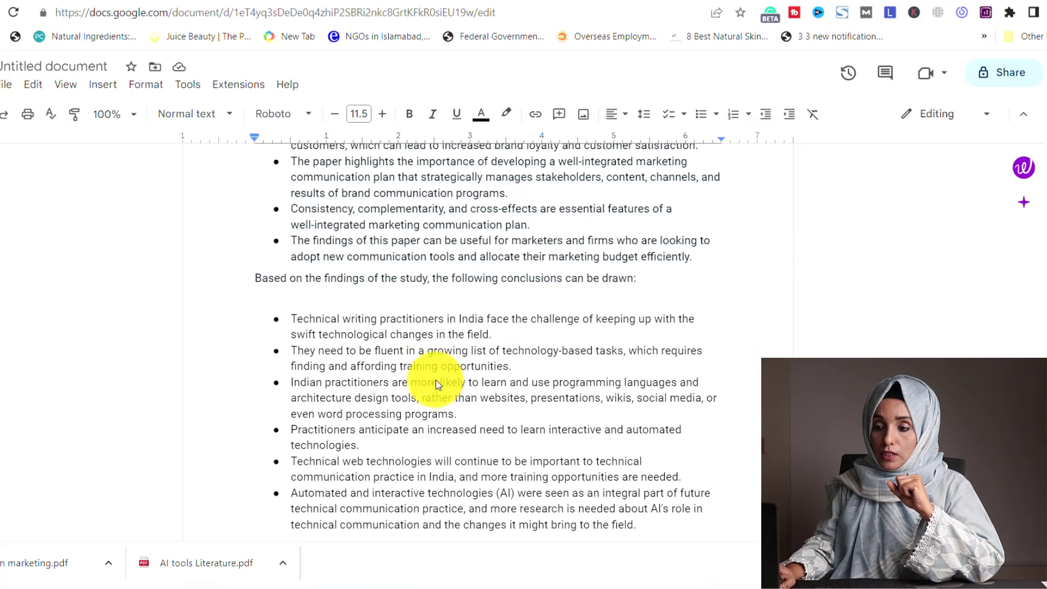
# - Copy both papers' conclusions in the Google Docs document, from the virtual reality bullets through the technical writing bullets
pyautogui.scroll(3, 433, 375)
pyautogui.moveTo(253, 216); pyautogui.dragTo(643, 431)
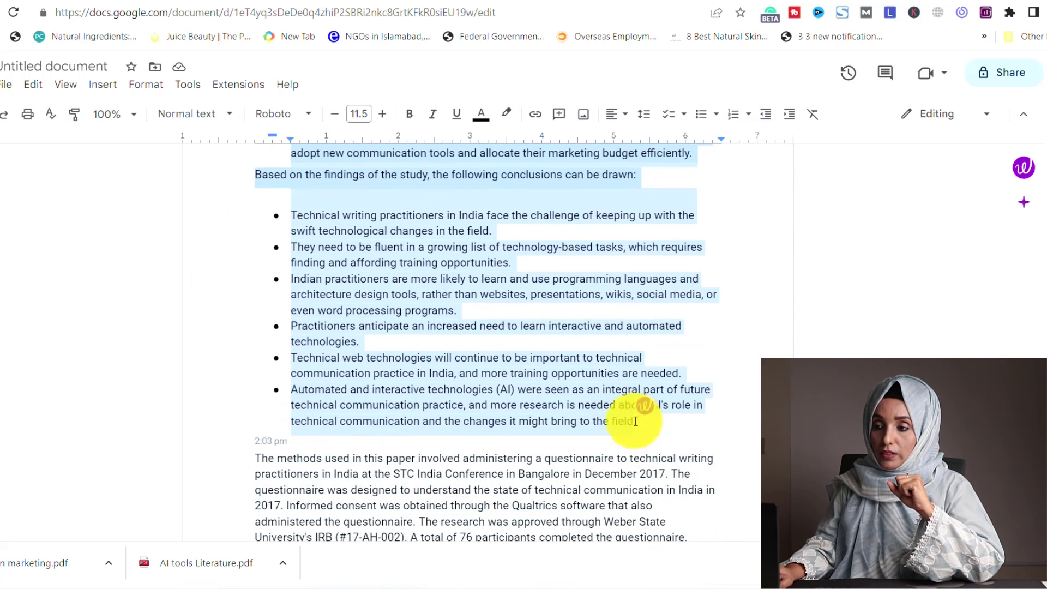
pyautogui.rightClick(473, 293)
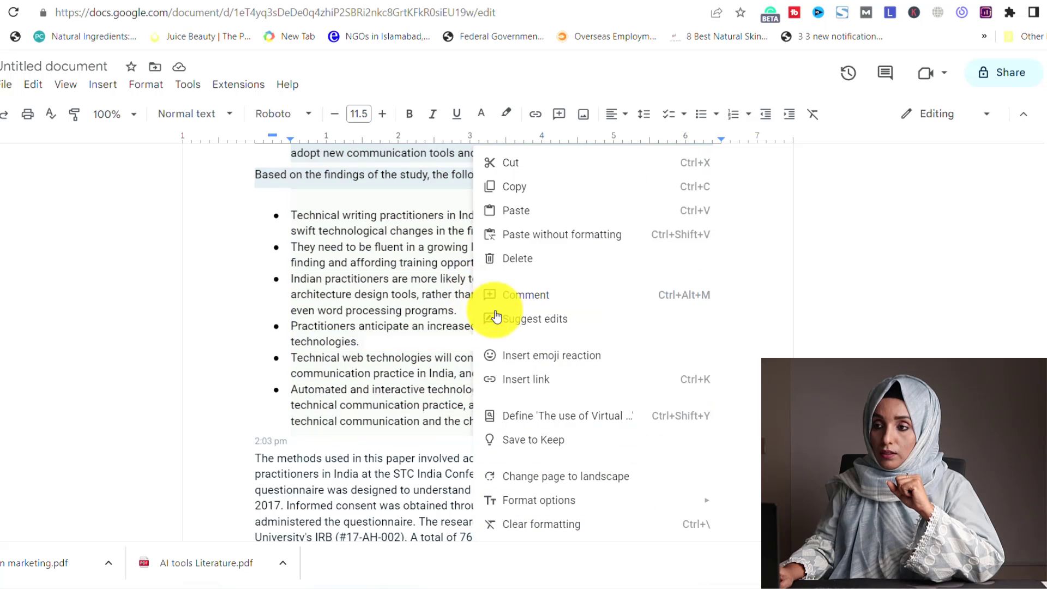
pyautogui.click(507, 187)
# - Switch to ChatGPT and submit the copied conclusions in a new chat with "Rewrite and restructure the information and build a link b/w these two paragraphs"
pyautogui.click(493, 4)
pyautogui.click(70, 77)
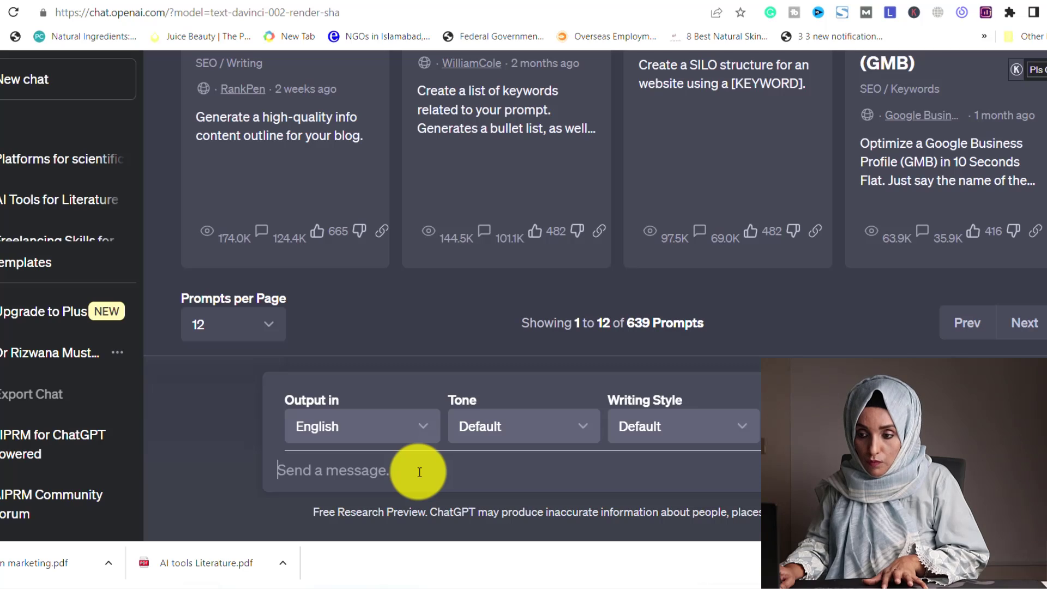
pyautogui.hotkey('ctrl', 'v')
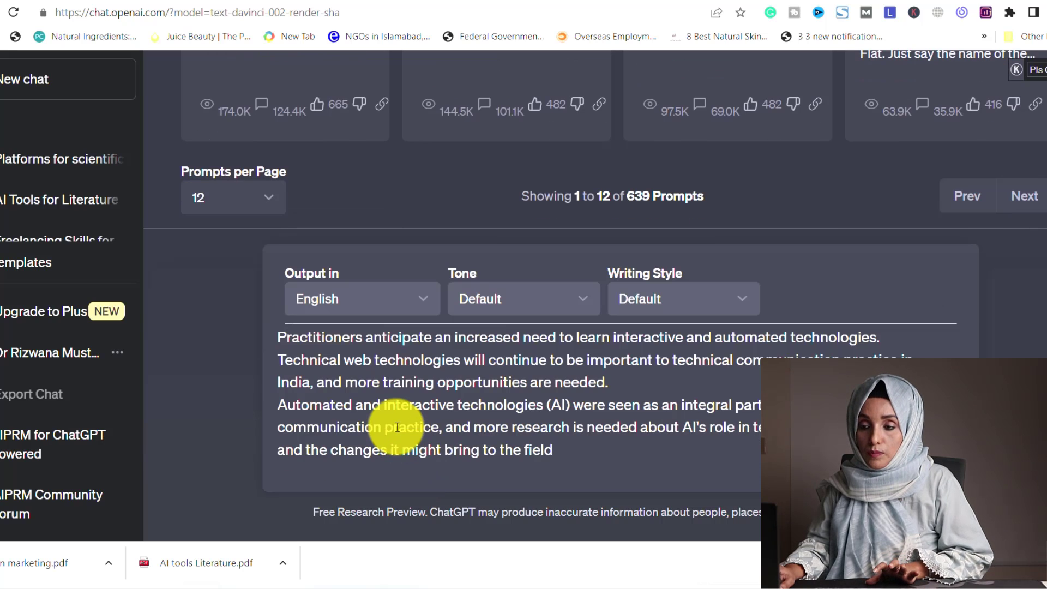
pyautogui.scroll(5, 397, 427)
pyautogui.press('Return')
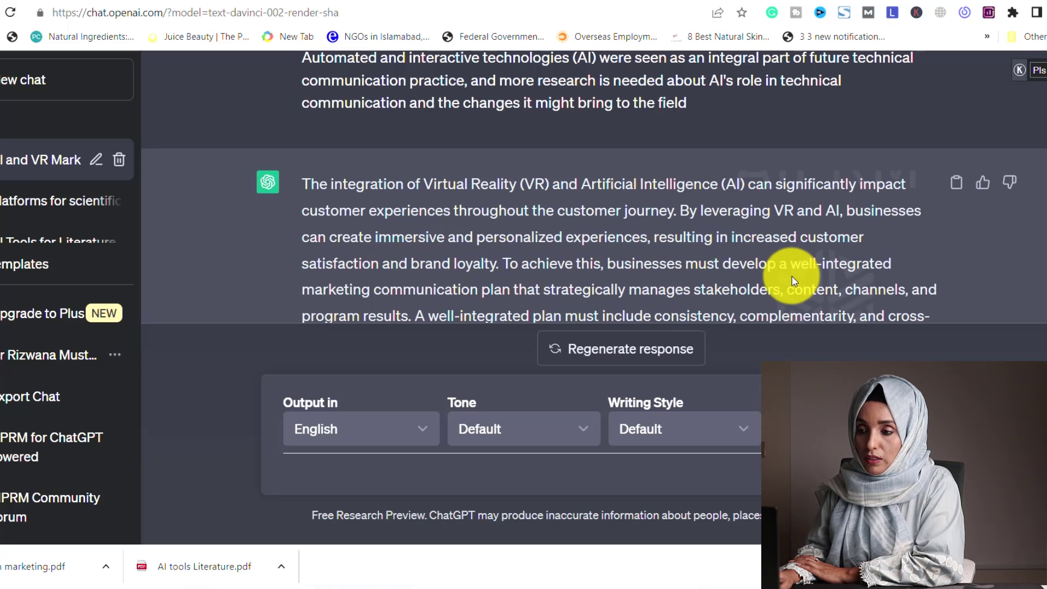
# - Resend the conclusions, asking to rewrite and link "these two pieces of information that how AI,AR and AI tools in writing are going to help in marketing"
pyautogui.scroll(-3, 793, 280)
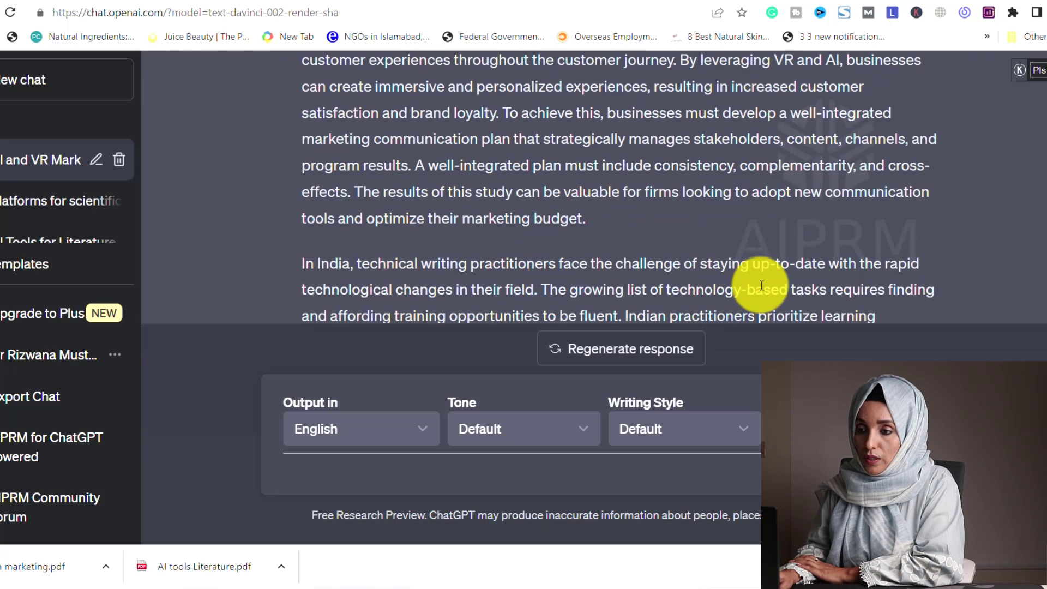
pyautogui.scroll(-3, 761, 285)
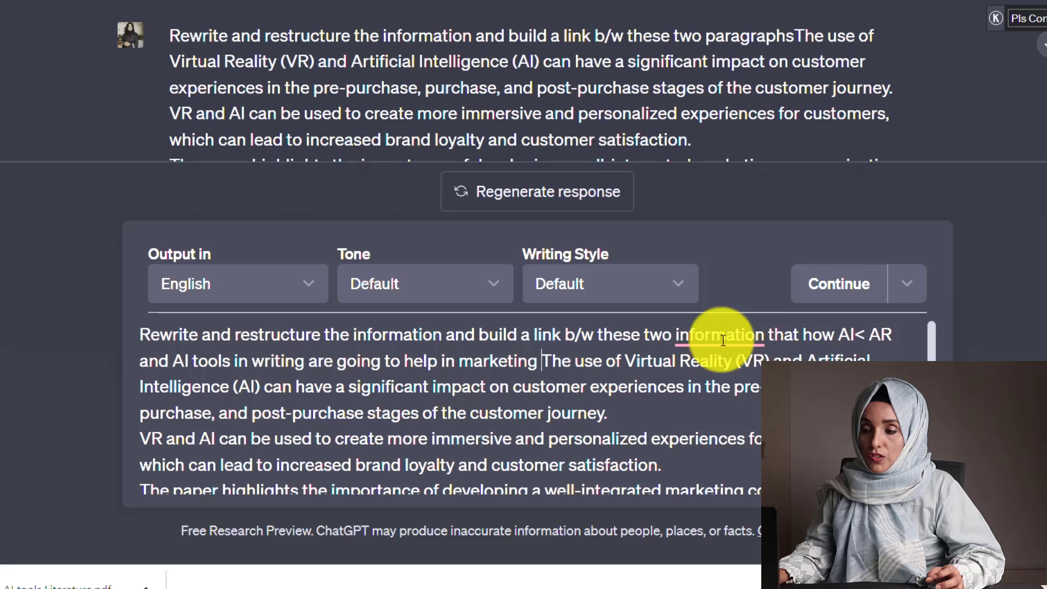
pyautogui.moveTo(737, 333)
pyautogui.click(709, 381)
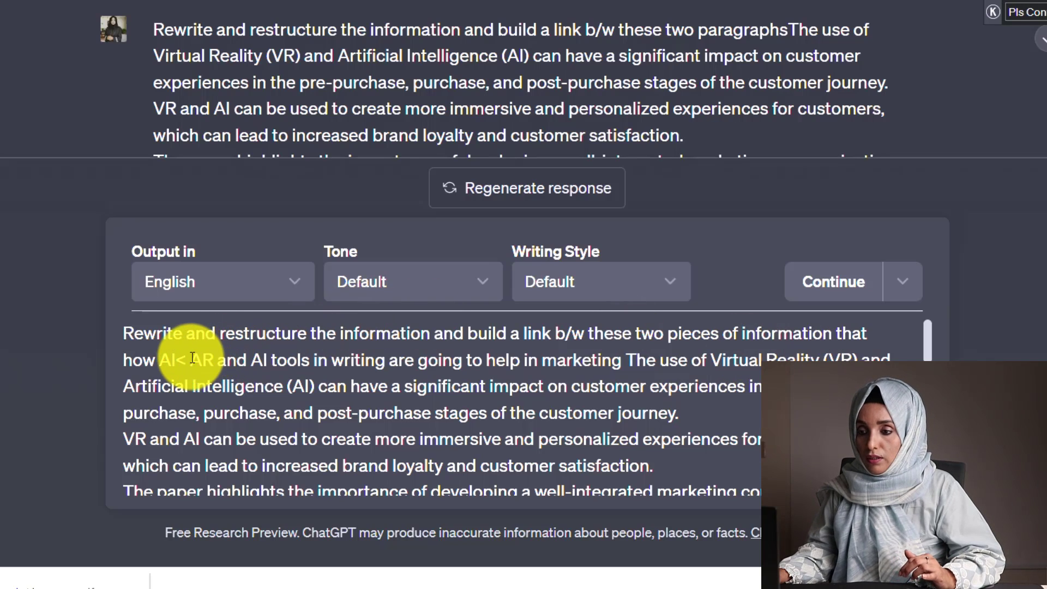
pyautogui.write(',')
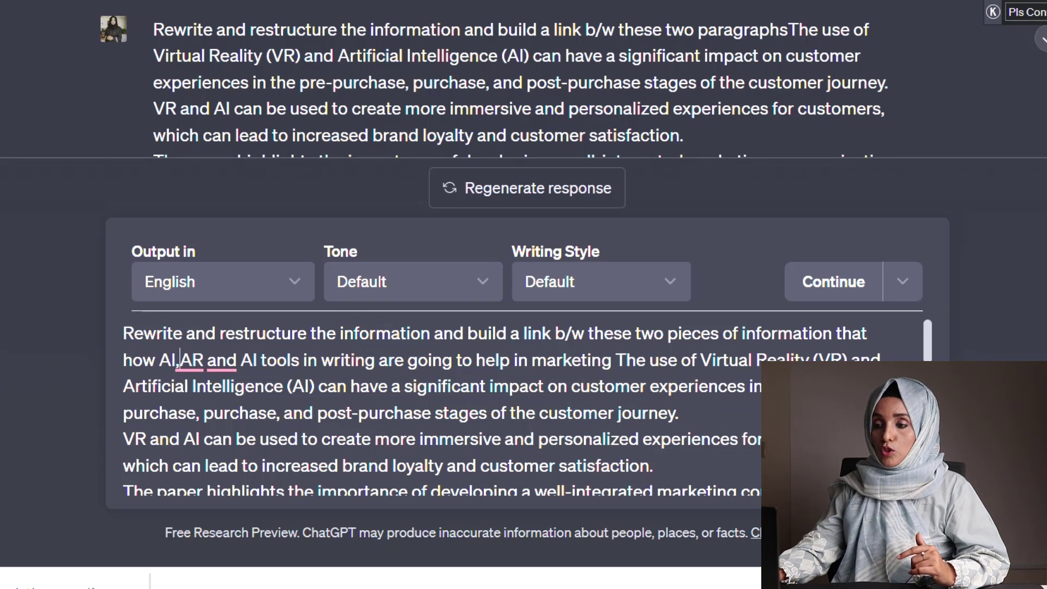
pyautogui.press('Return')
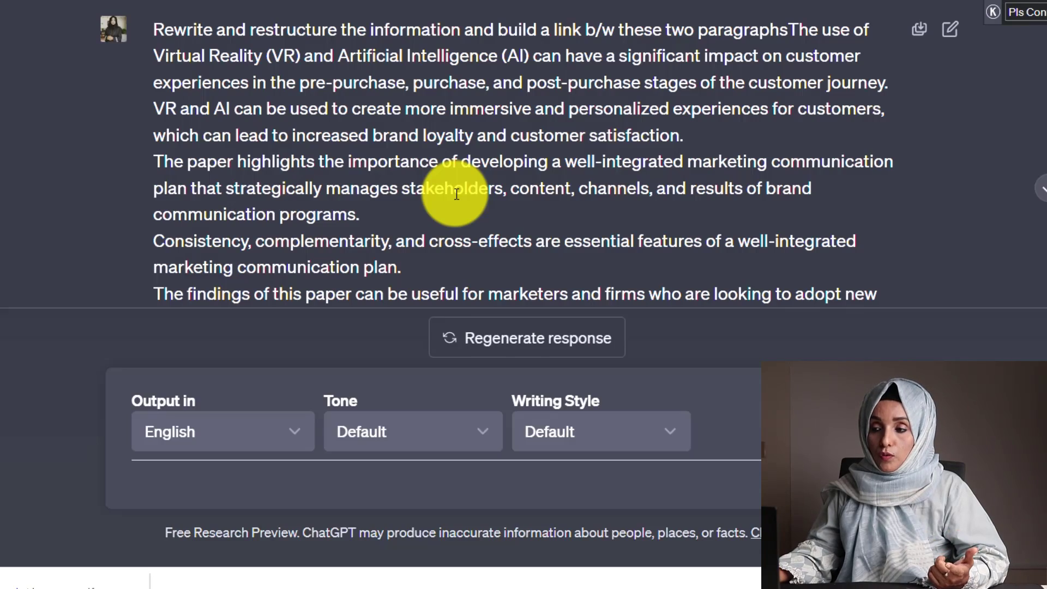
# - Examine the second rewritten response against its prompt, from the customer journey paragraph through to the closing conclusion
pyautogui.scroll(-5, 456, 194)
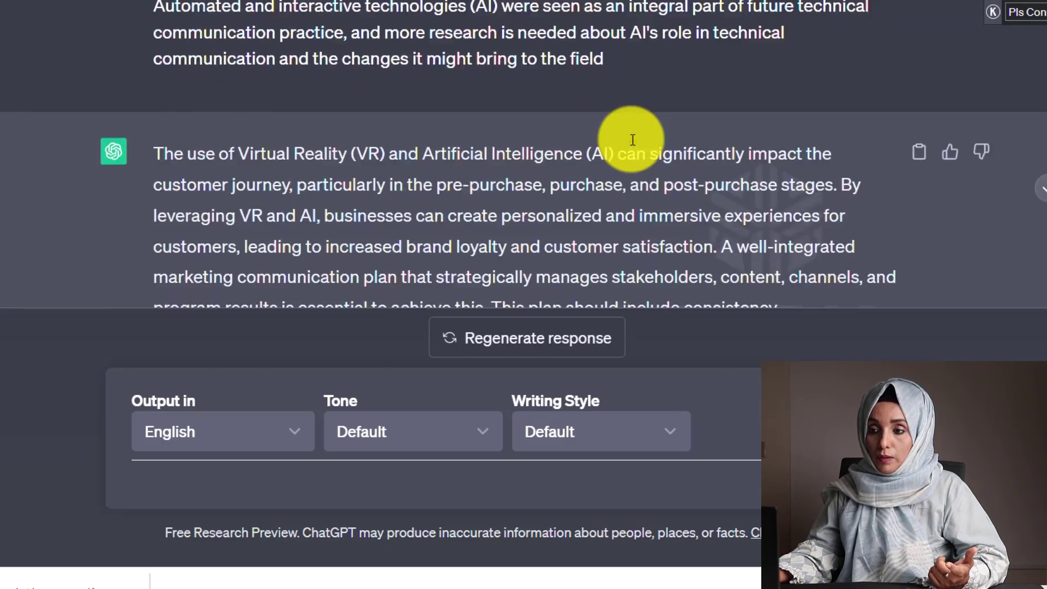
pyautogui.scroll(-10, 632, 139)
pyautogui.scroll(8, 599, 164)
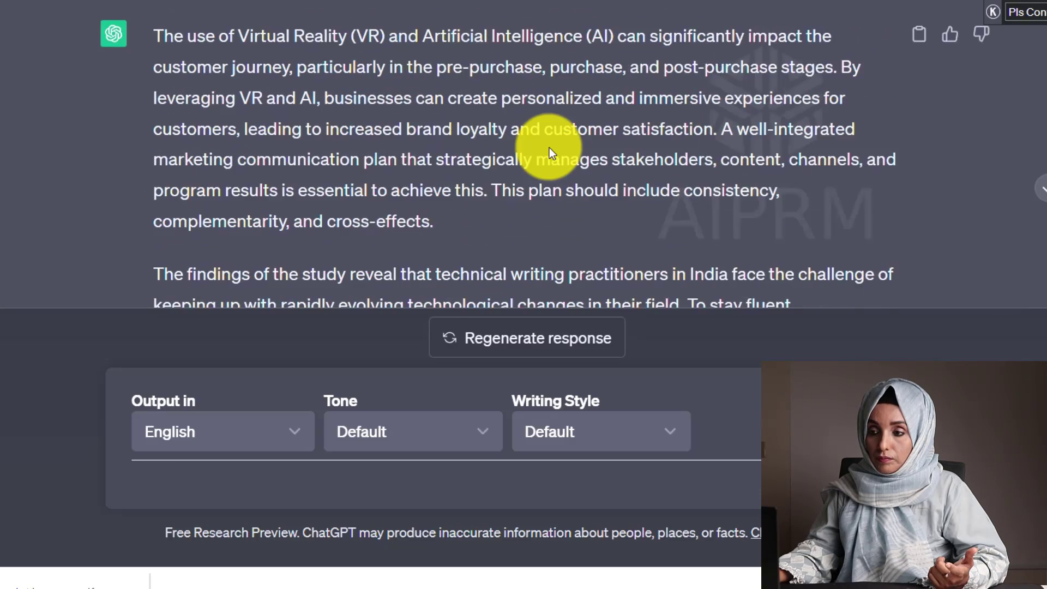
pyautogui.scroll(10, 548, 149)
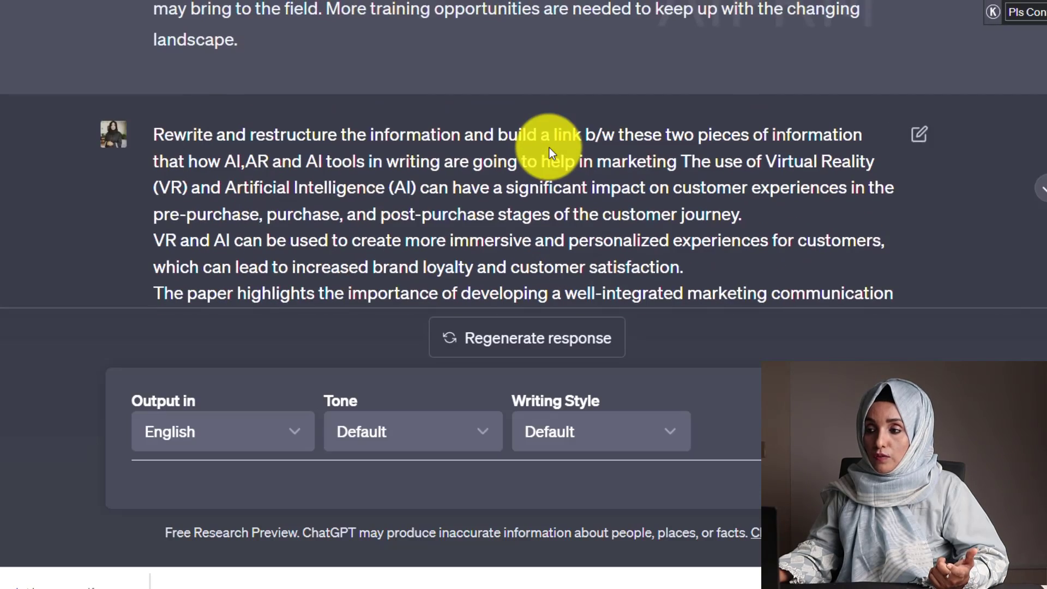
pyautogui.scroll(-10, 548, 148)
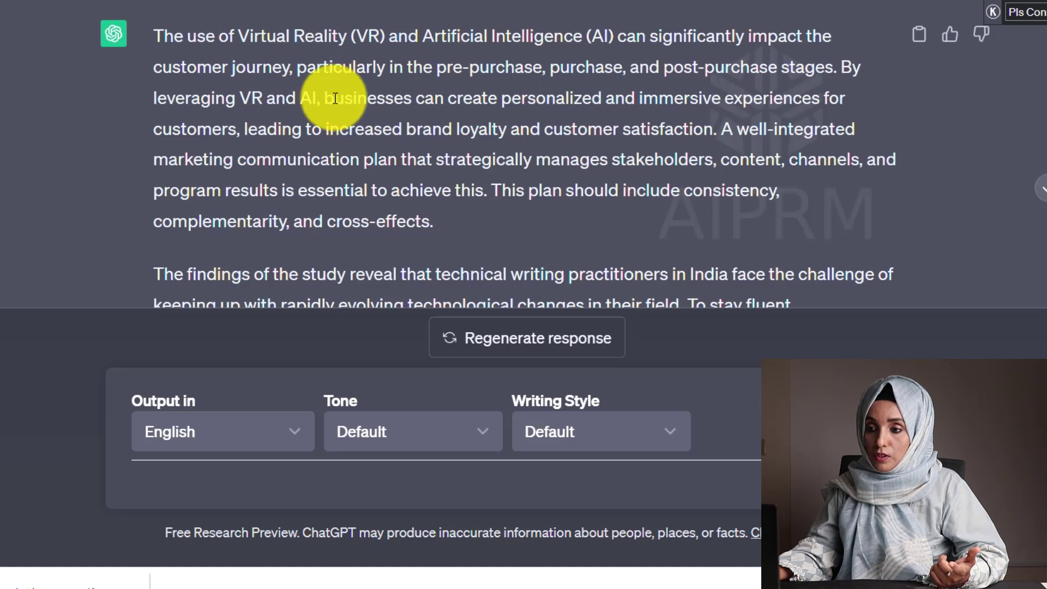
pyautogui.scroll(-3, 600, 139)
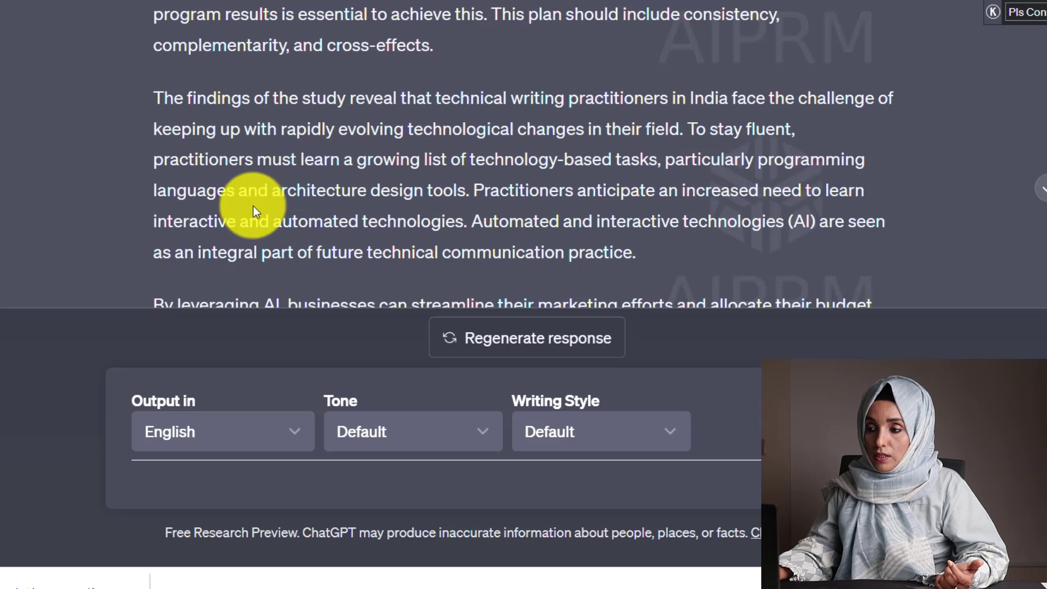
pyautogui.scroll(-3, 487, 141)
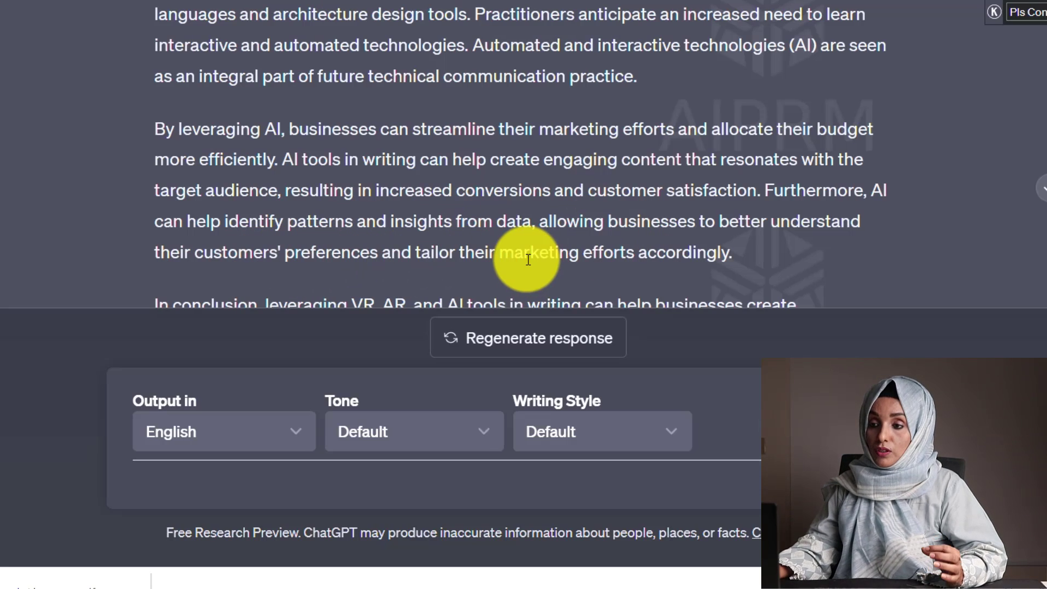
pyautogui.scroll(-3, 497, 255)
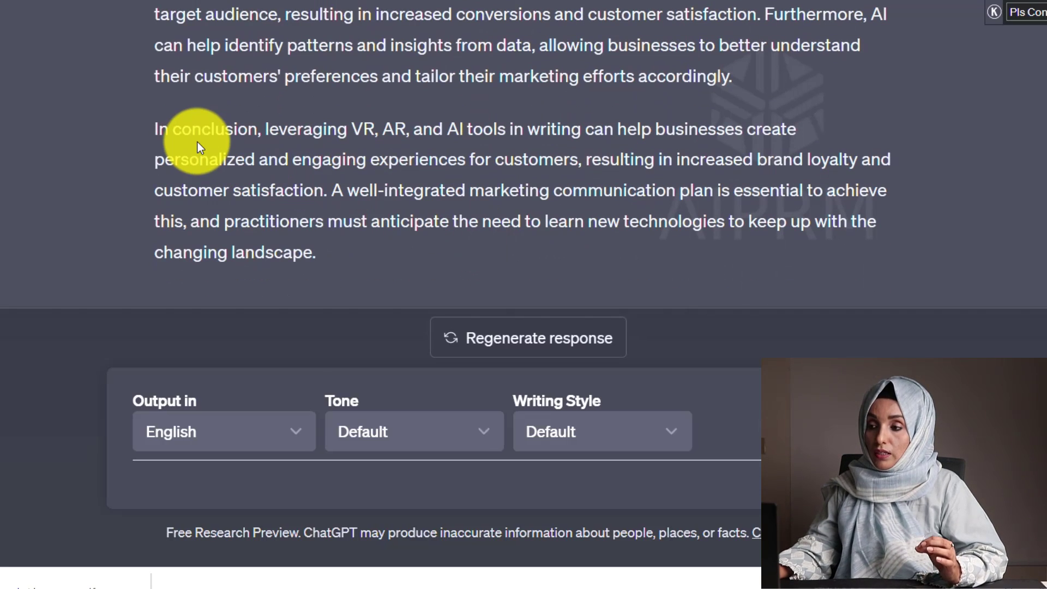